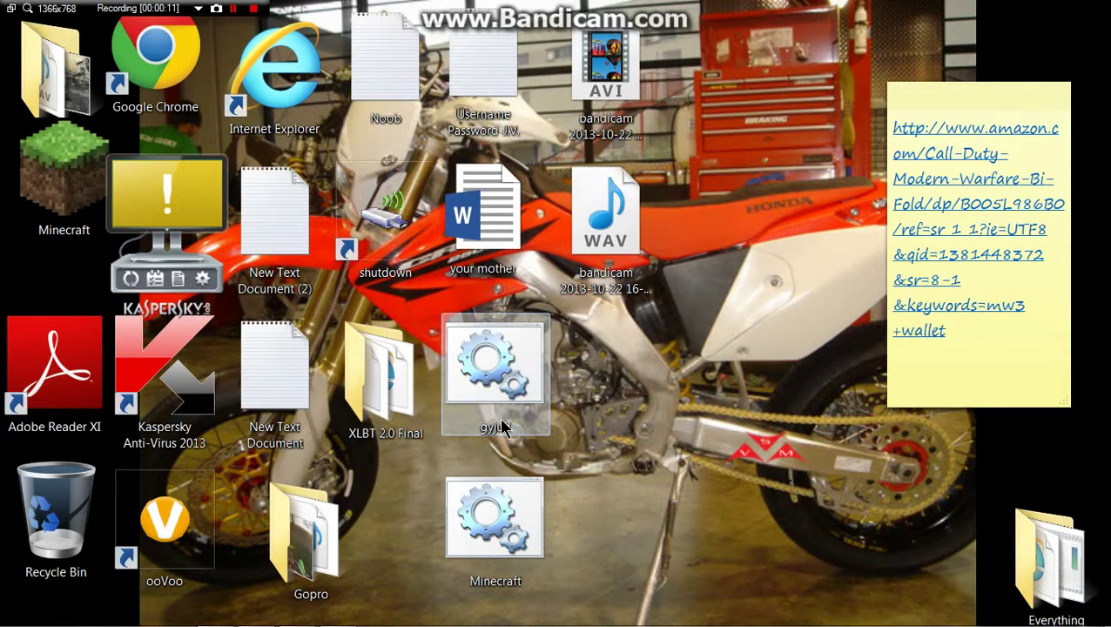
Step: Reveal the auto-hidden taskbar to reach the Notepad window holding the batch script
mouse_move(298, 600)
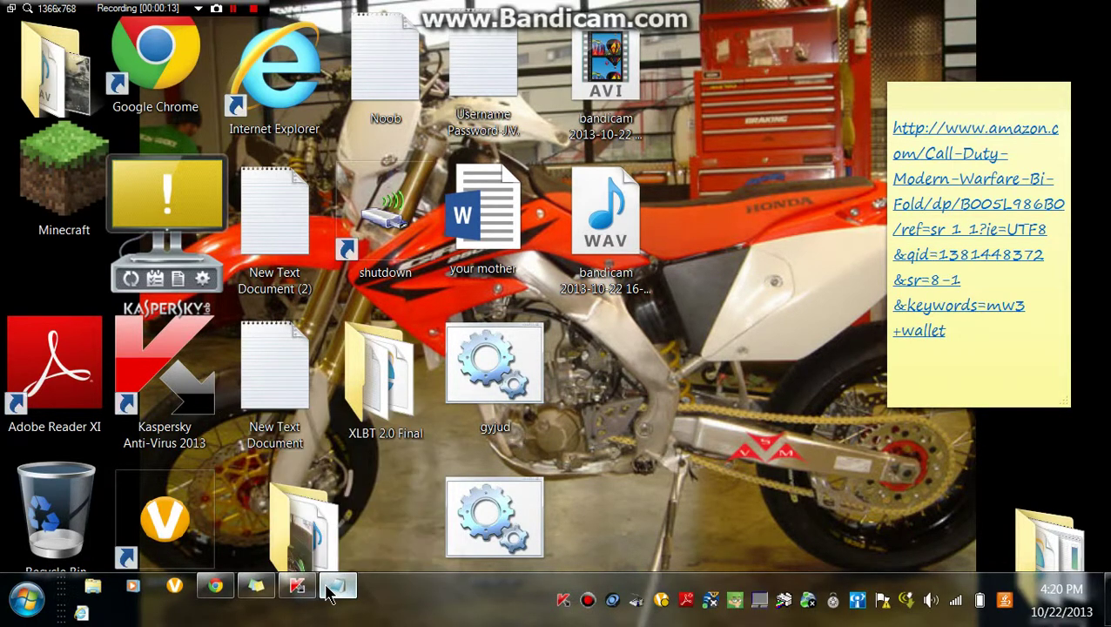
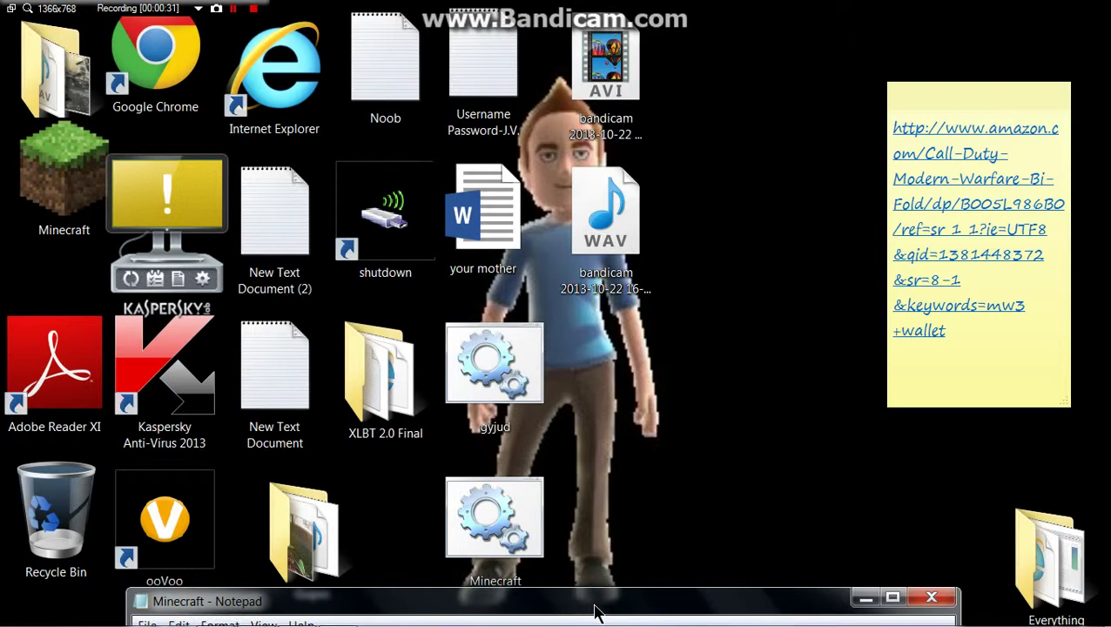
Step: Drag the Minecraft - Notepad window up from the screen bottom to near the top
drag(595, 612, 640, 564)
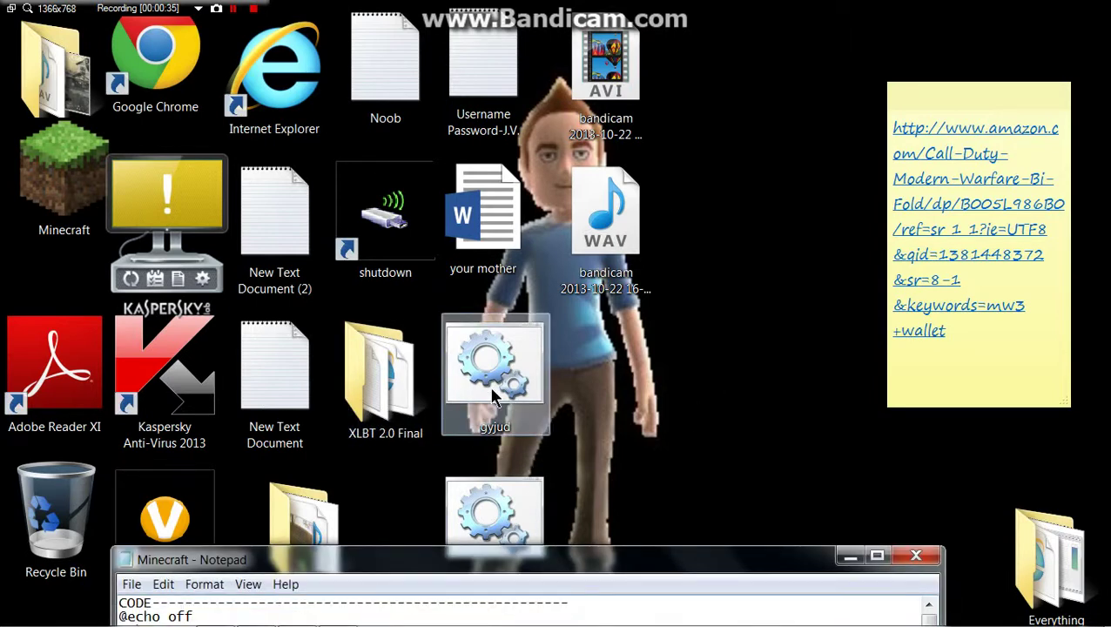
drag(609, 556, 577, 115)
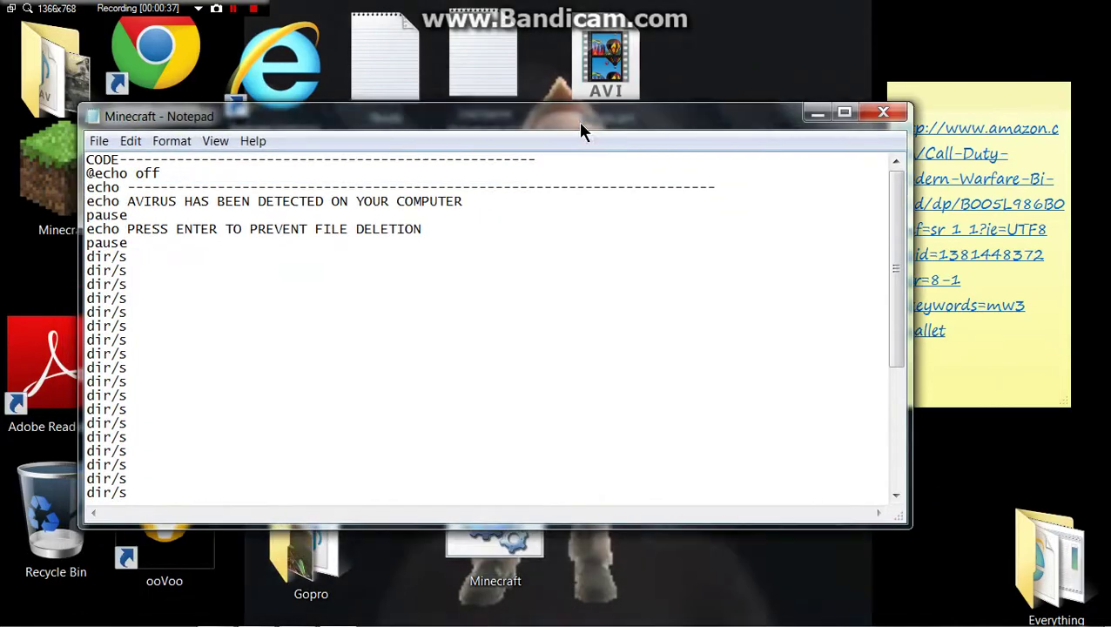
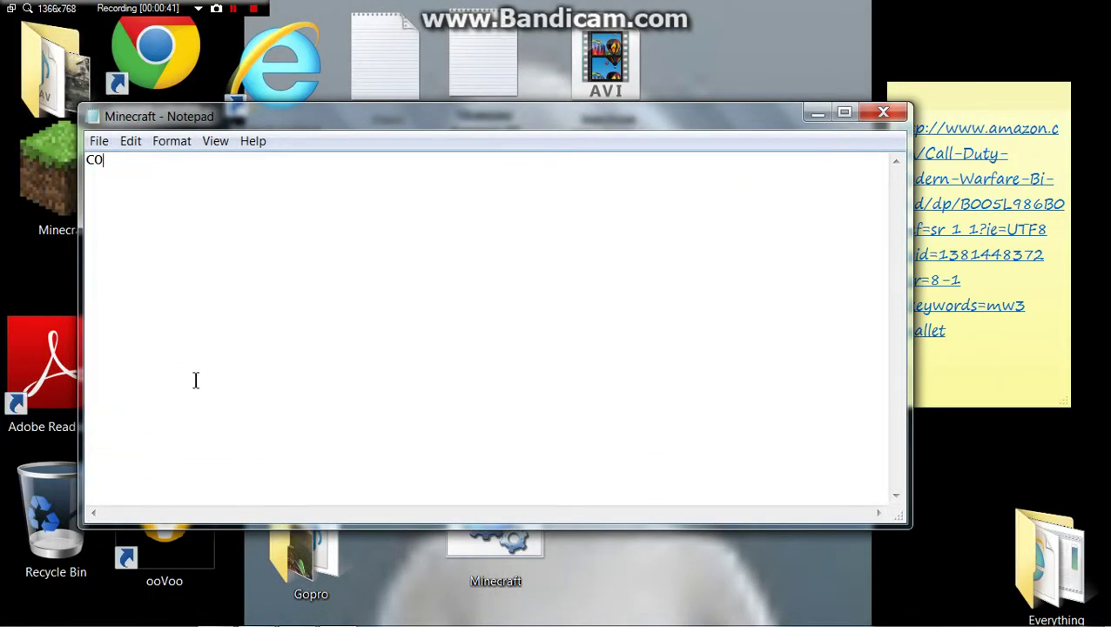
Step: Delete the stray text and enter 'start' on three separate lines
key(BackSpace)
key(BackSpace)
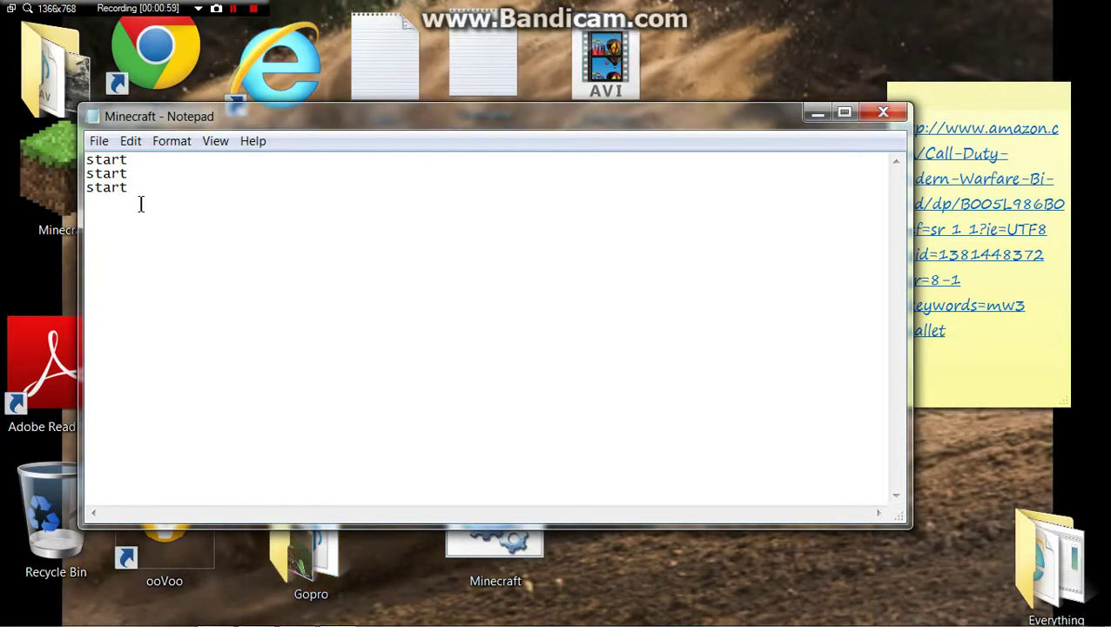
Step: Copy the three 'start' lines and paste them below, giving six lines
drag(140, 204, 74, 155)
right_click(101, 187)
click(185, 237)
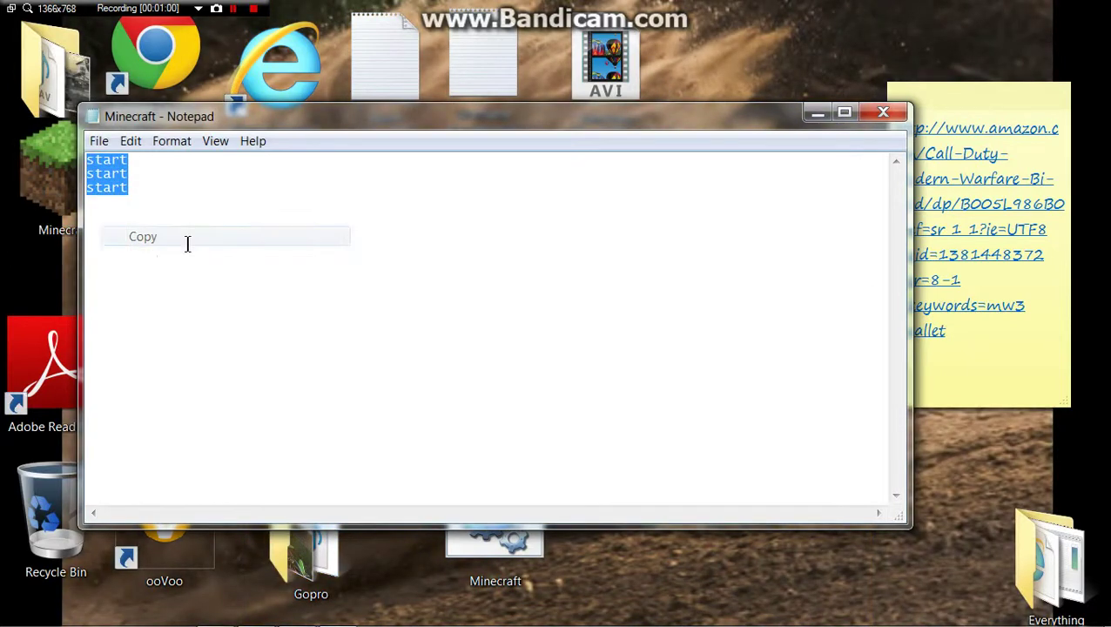
click(173, 209)
right_click(173, 209)
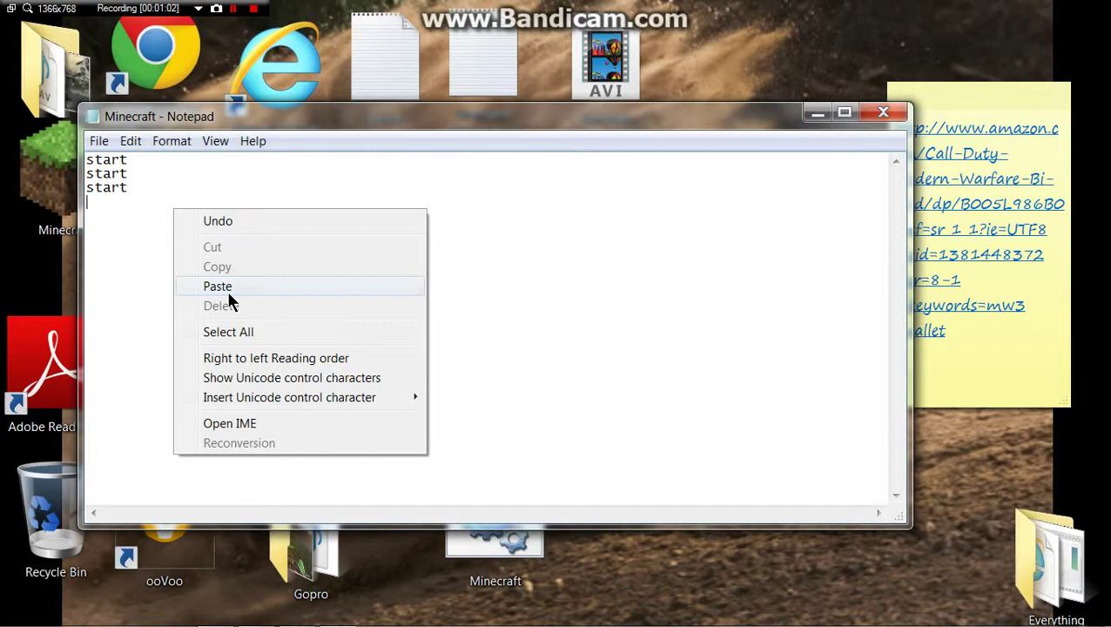
click(228, 292)
right_click(208, 267)
click(275, 346)
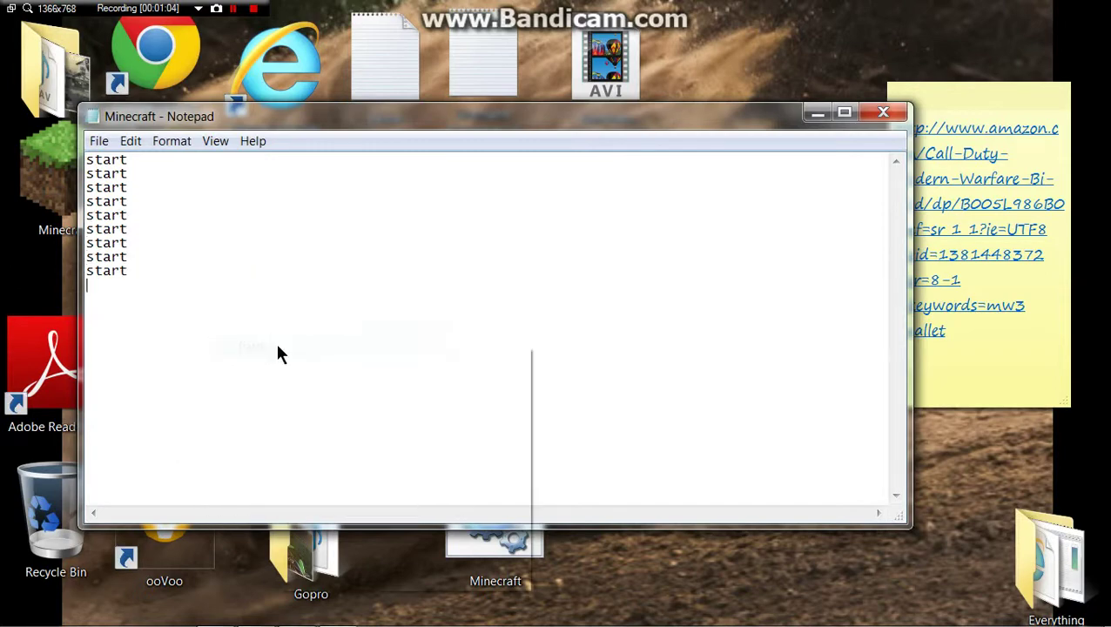
right_click(276, 348)
click(329, 421)
right_click(254, 357)
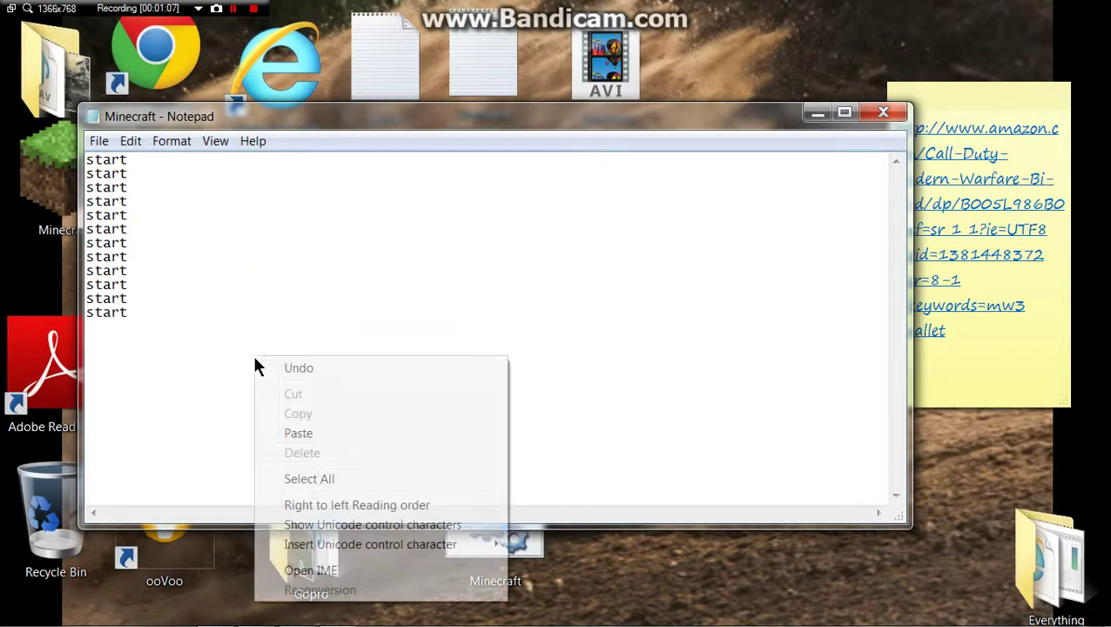
click(318, 433)
right_click(164, 370)
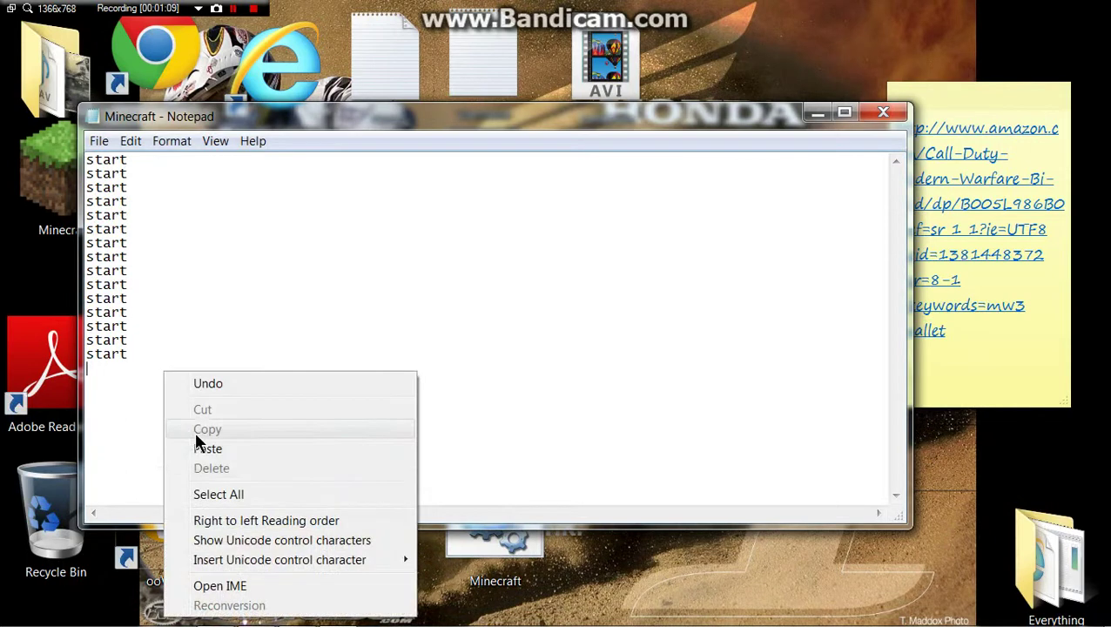
click(240, 448)
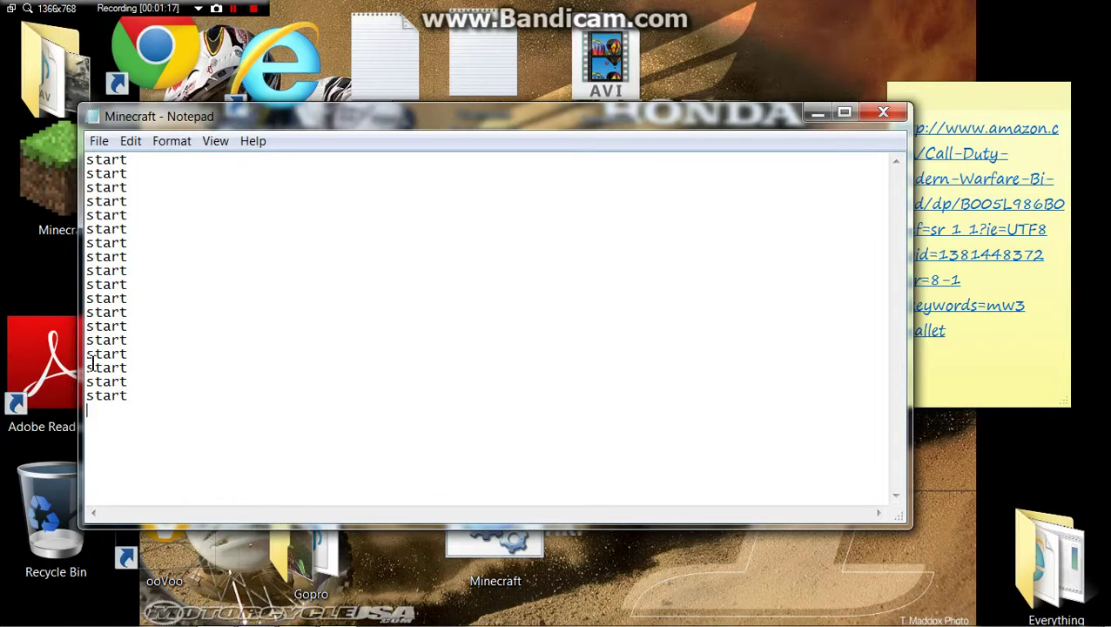
text(@echo off)
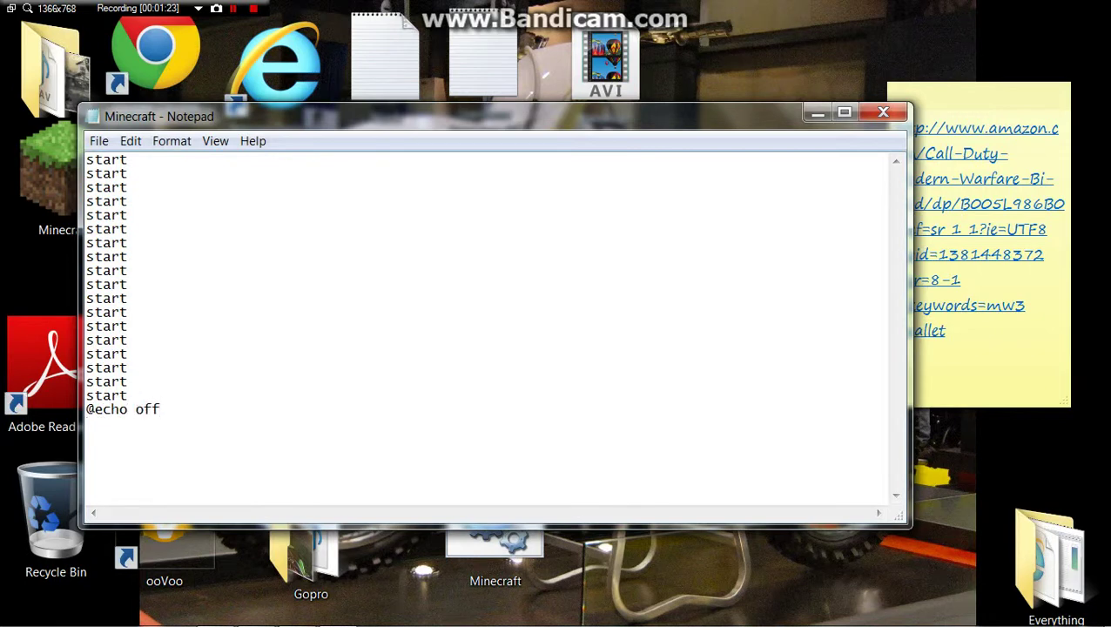
click(234, 8)
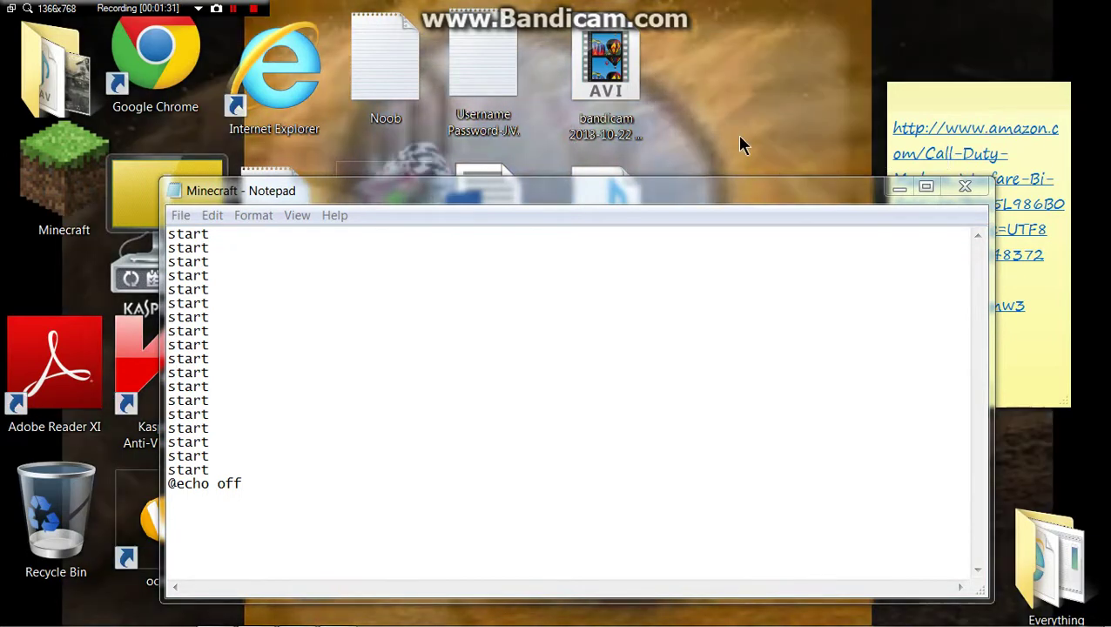
drag(734, 193, 747, 141)
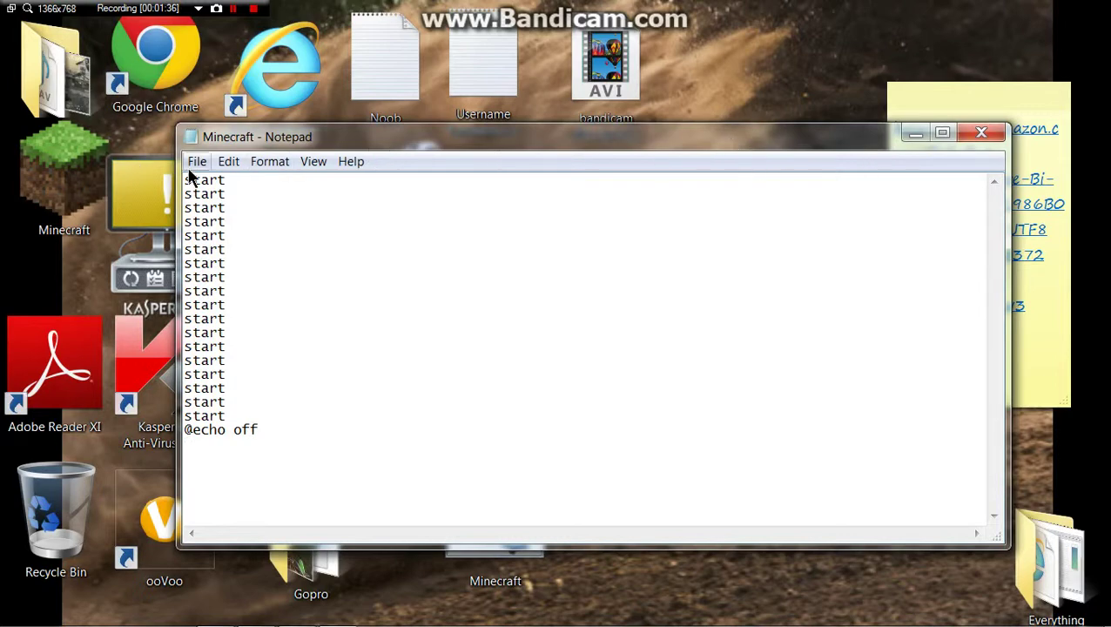
drag(570, 149, 565, 522)
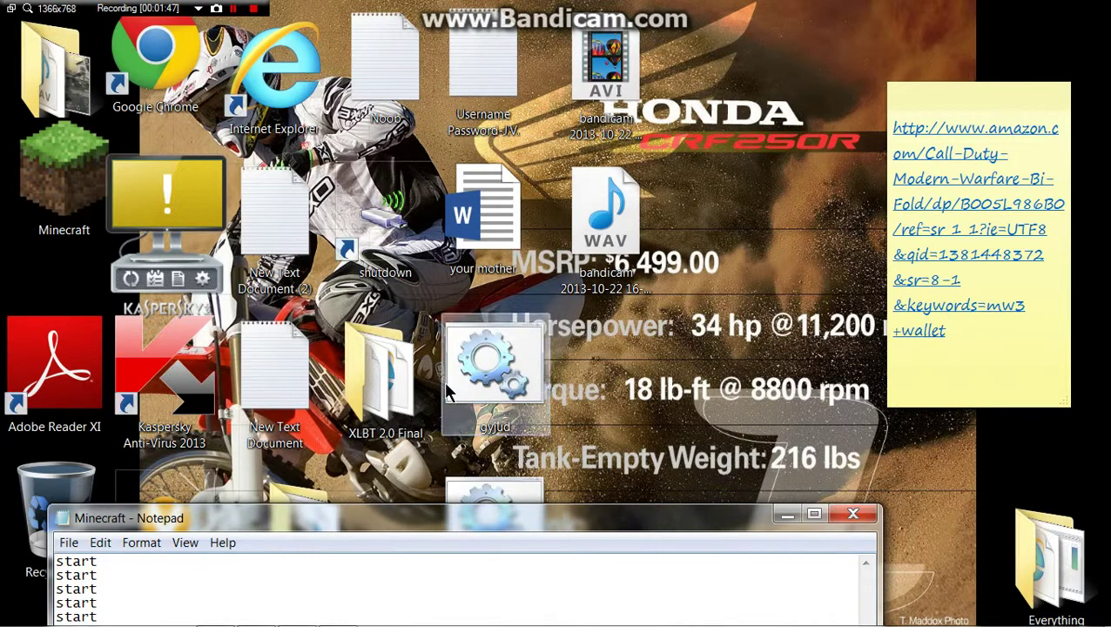
drag(630, 523, 699, 167)
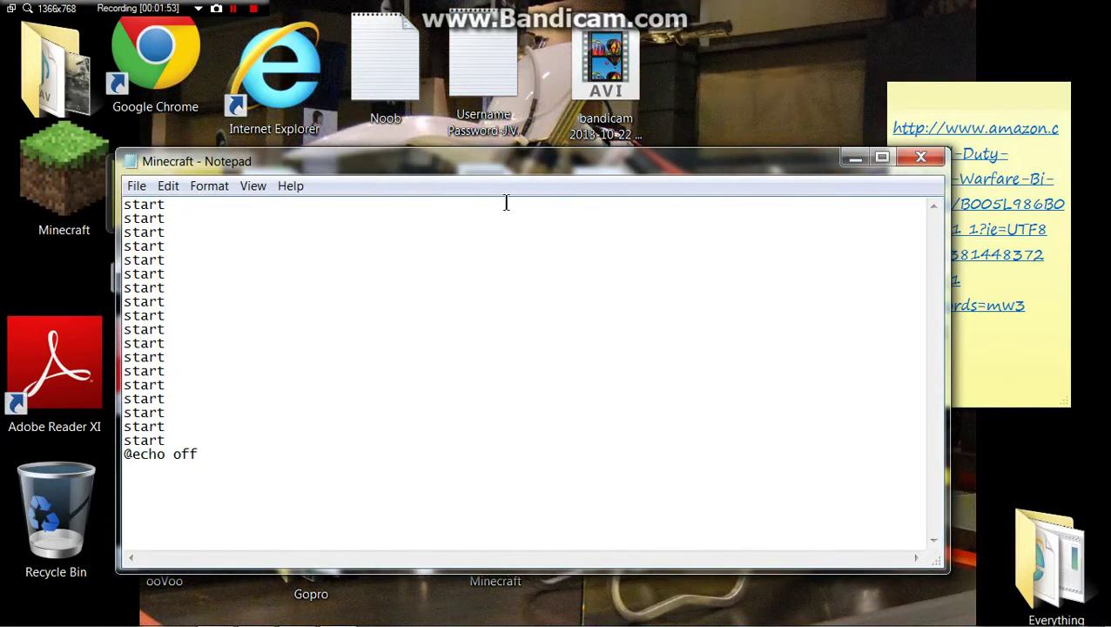
drag(588, 164, 552, 416)
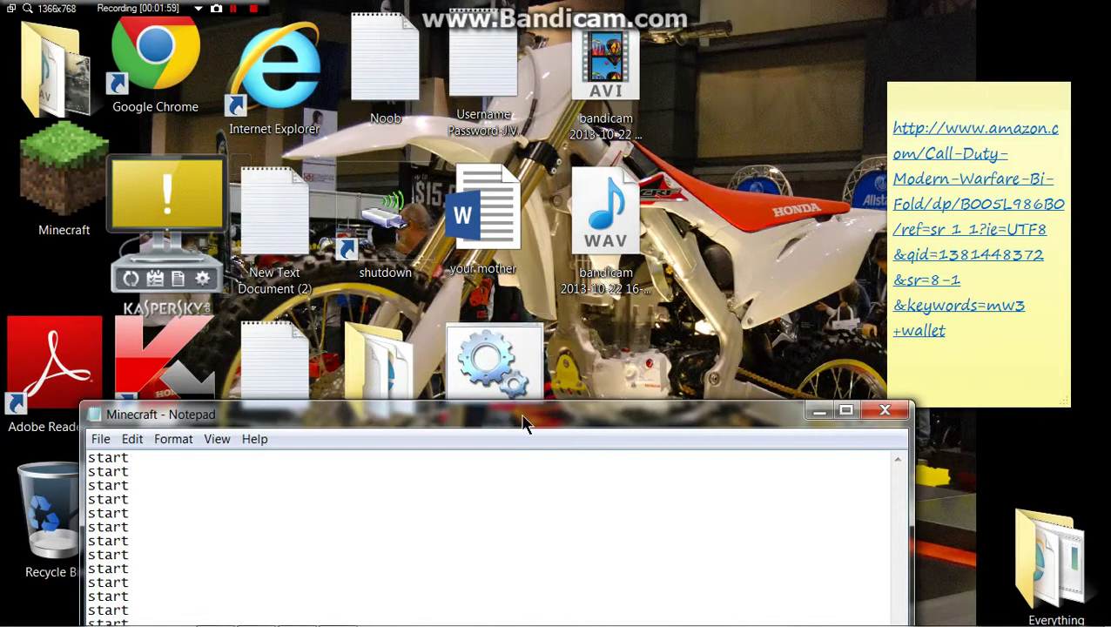
drag(522, 423, 503, 468)
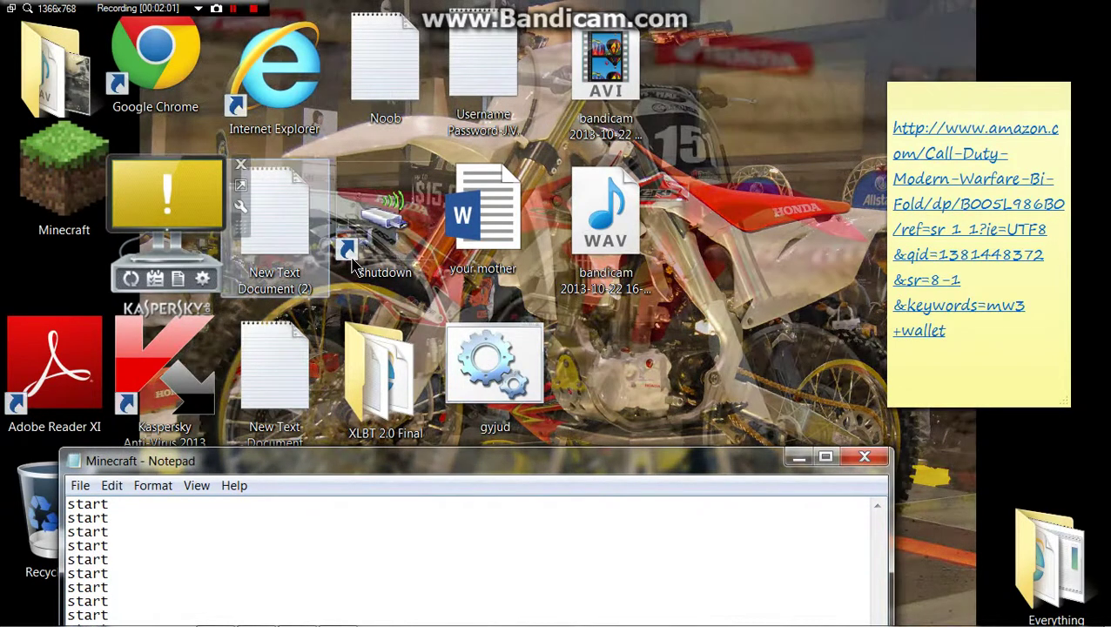
drag(629, 473, 670, 186)
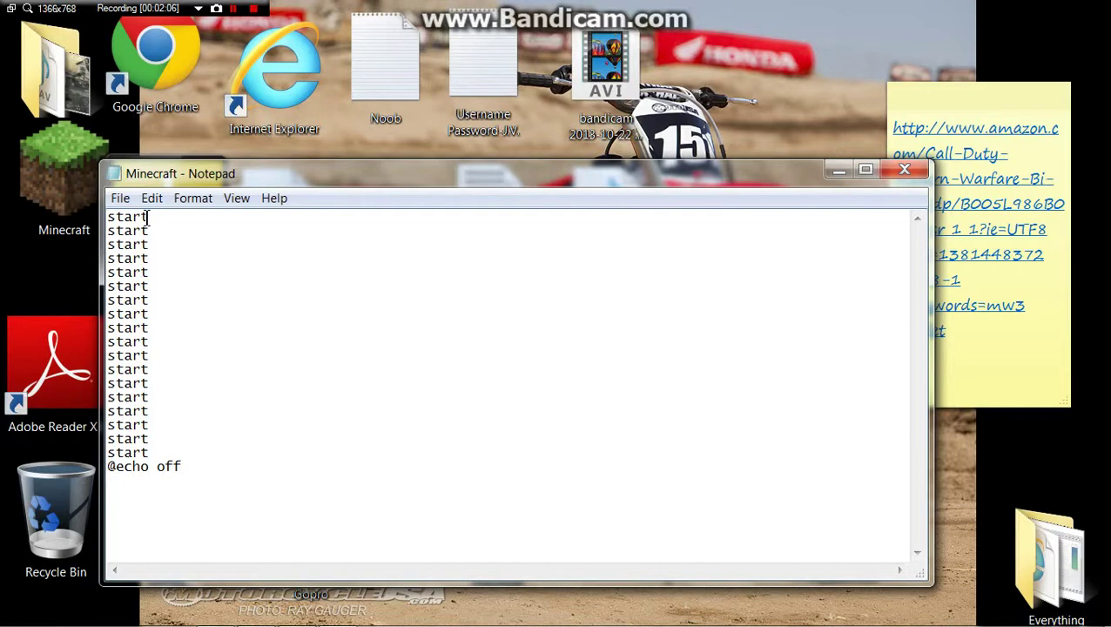
Step: Open the Save As dialog from the File menu
click(124, 199)
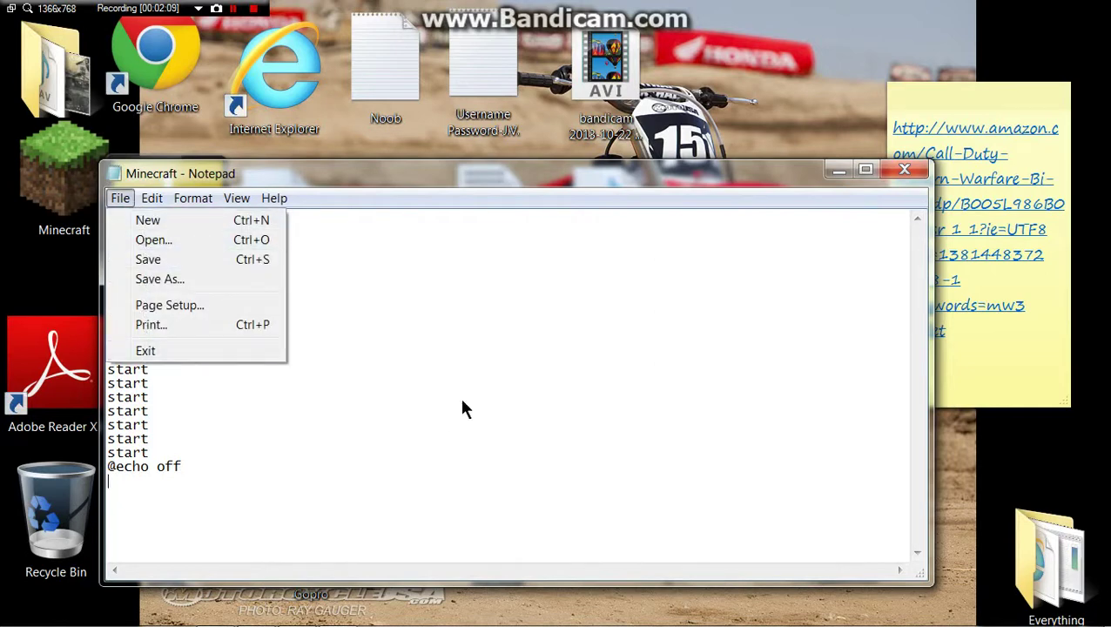
click(461, 350)
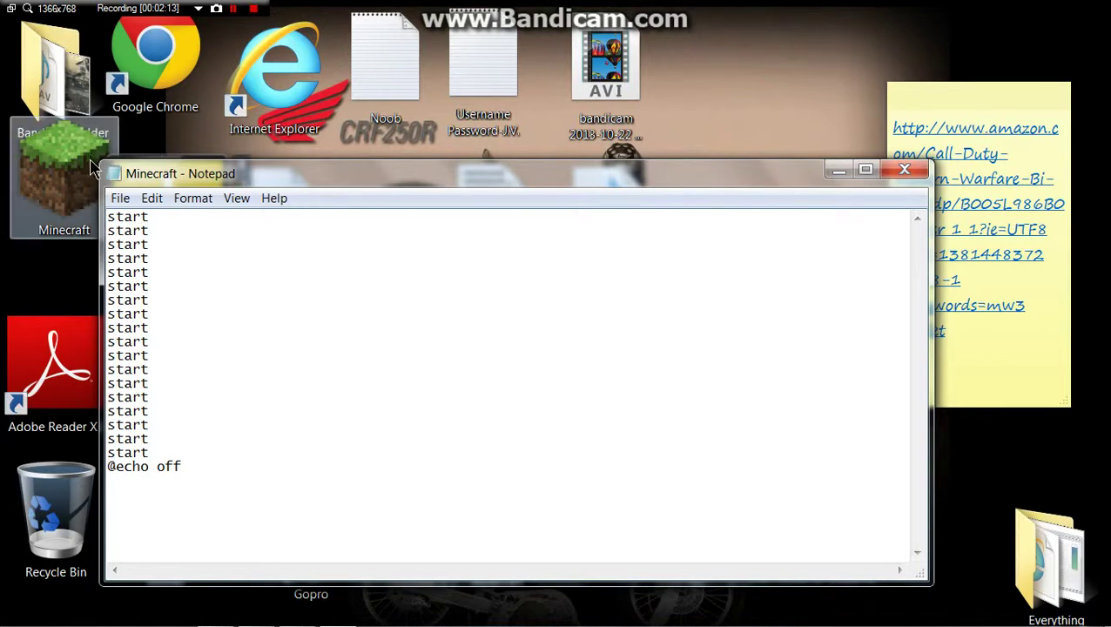
click(119, 198)
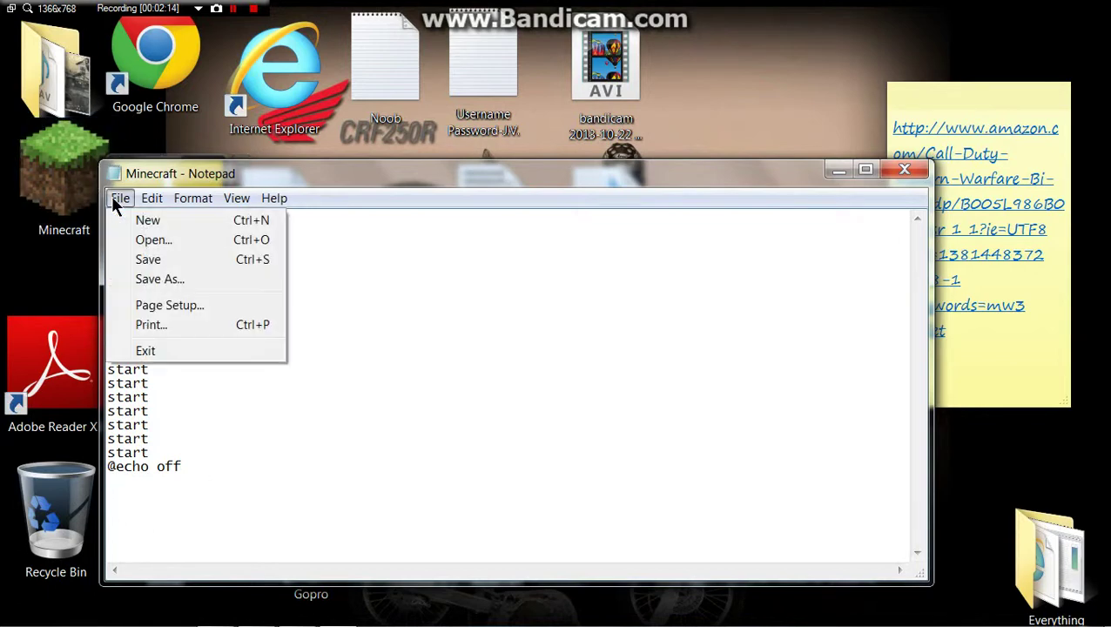
click(188, 280)
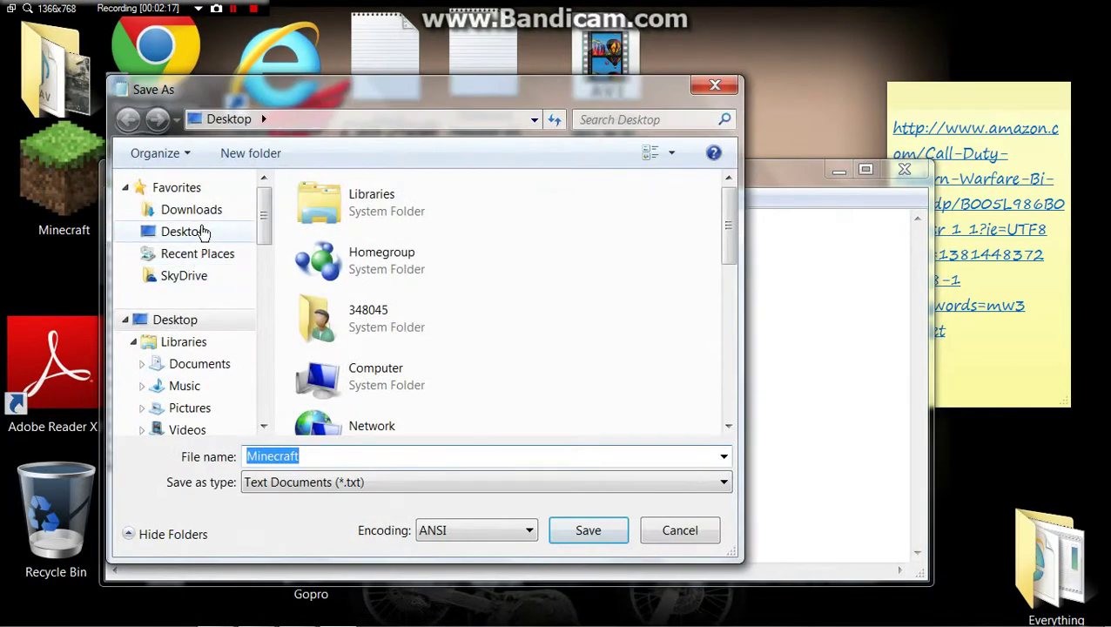
Step: Point the dialog at the Desktop and clear the 'Minecraft' file name
click(201, 231)
double_click(317, 456)
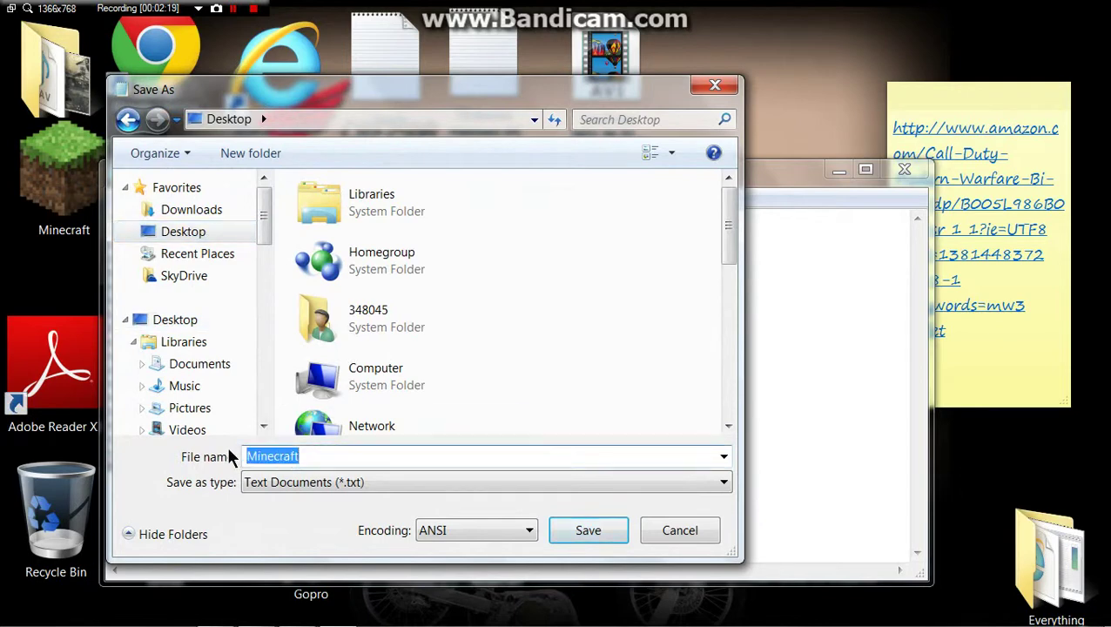
key(BackSpace)
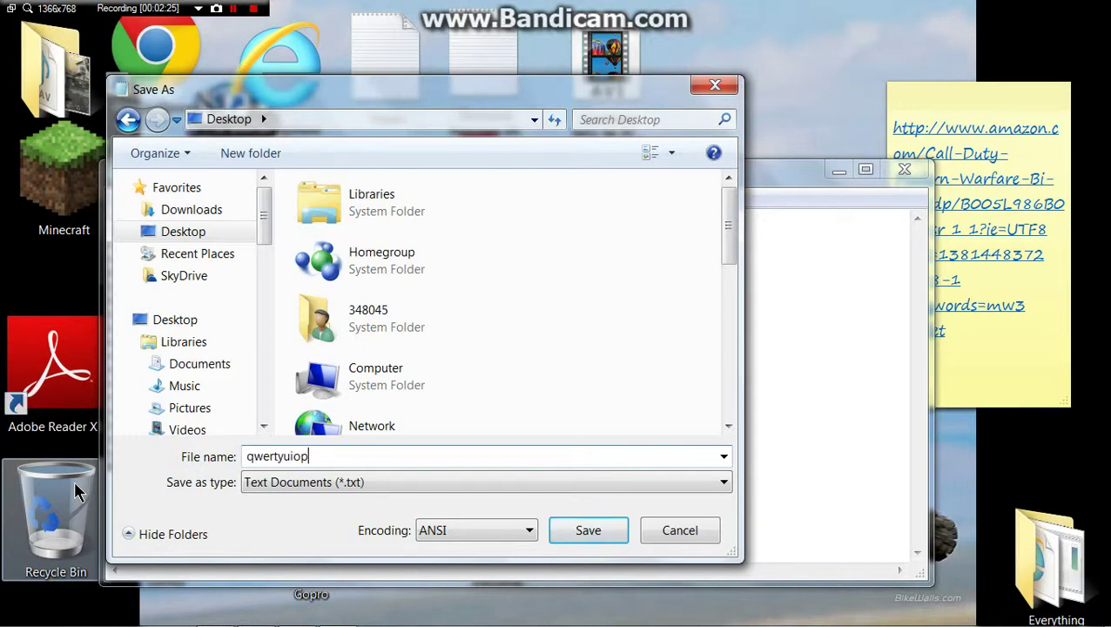
text(qwertyuiopasdfghjkl)
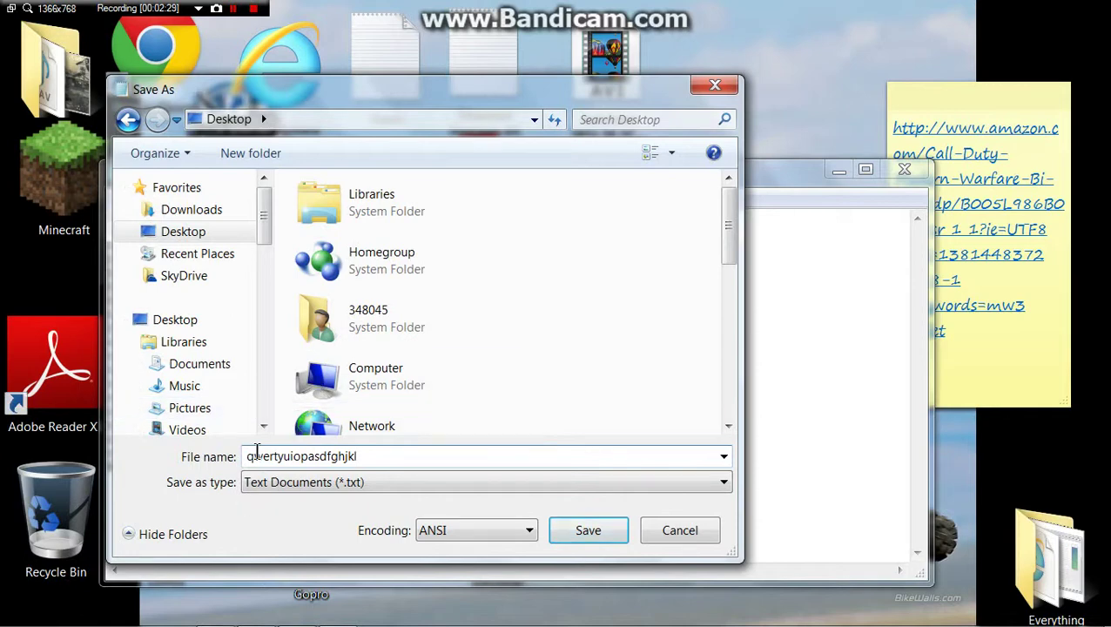
key(BackSpace)
key(BackSpace)
key(BackSpace)
key(BackSpace)
key(BackSpace)
key(BackSpace)
key(BackSpace)
key(BackSpace)
key(BackSpace)
key(BackSpace)
key(BackSpace)
key(BackSpace)
key(BackSpace)
key(BackSpace)
key(BackSpace)
key(BackSpace)
key(BackSpace)
key(BackSpace)
key(BackSpace)
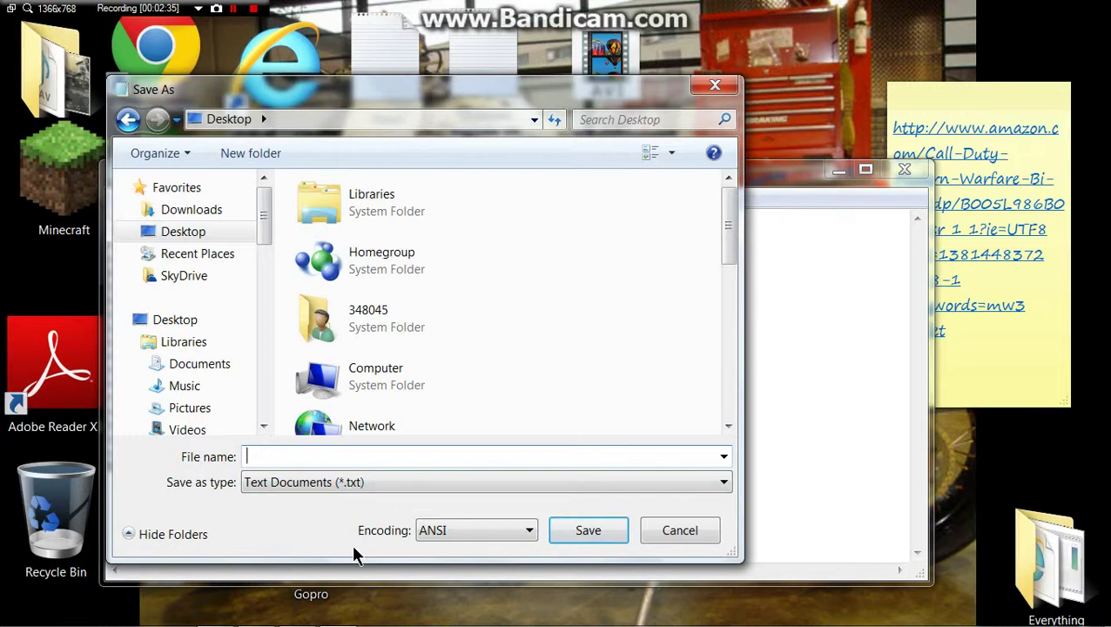
Step: Save as 'Google Chrome.bat' with the Text Documents type kept, then minimize Notepad
text(G)
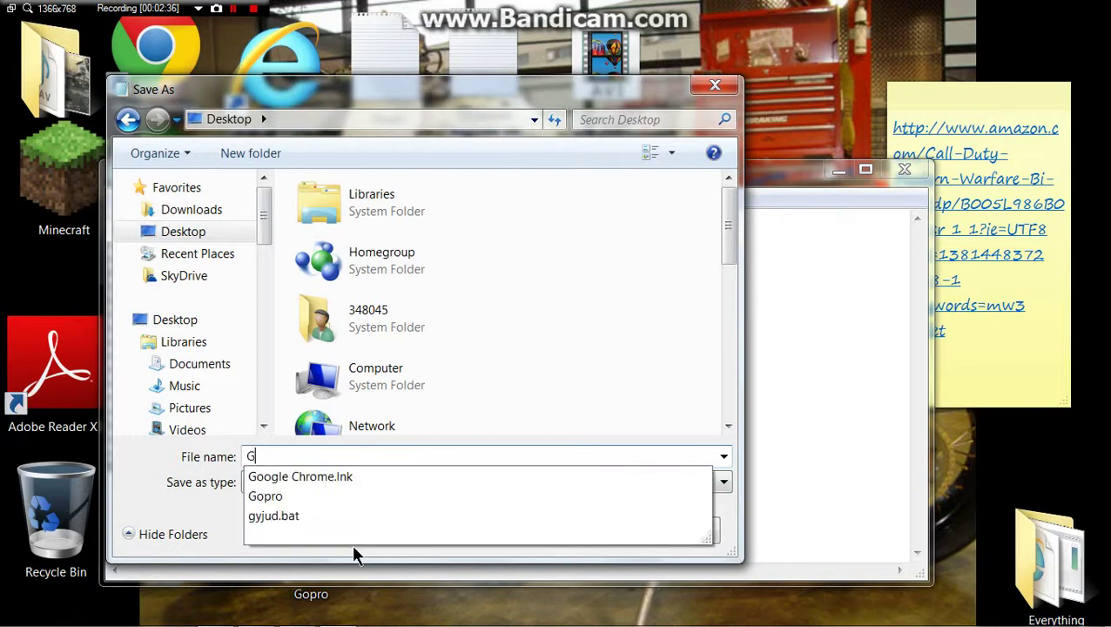
text(oogl)
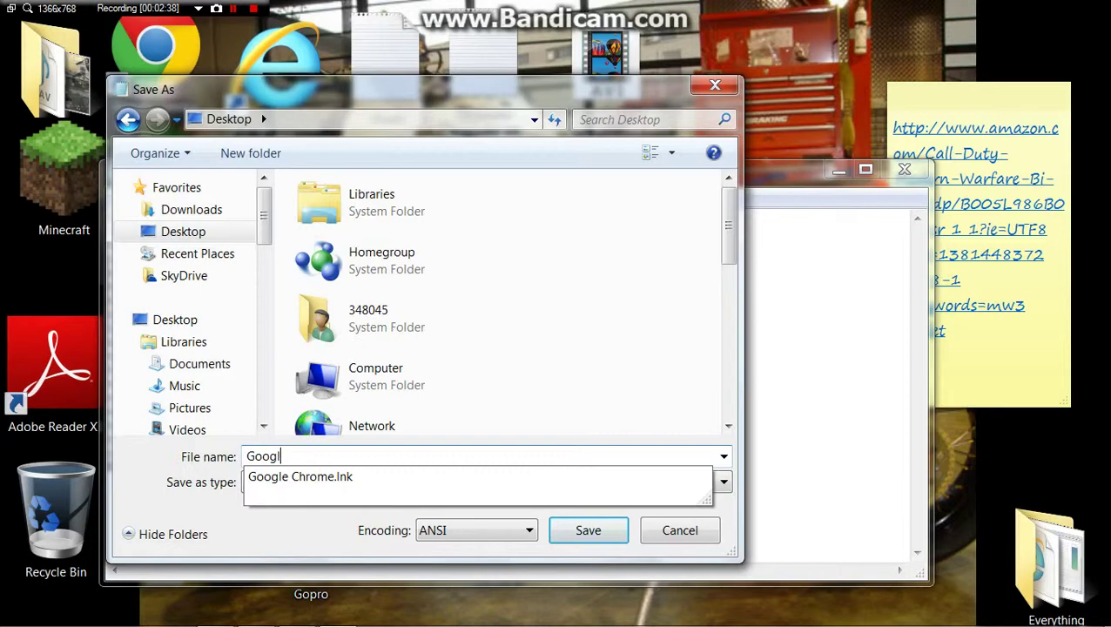
text(e Chrome)
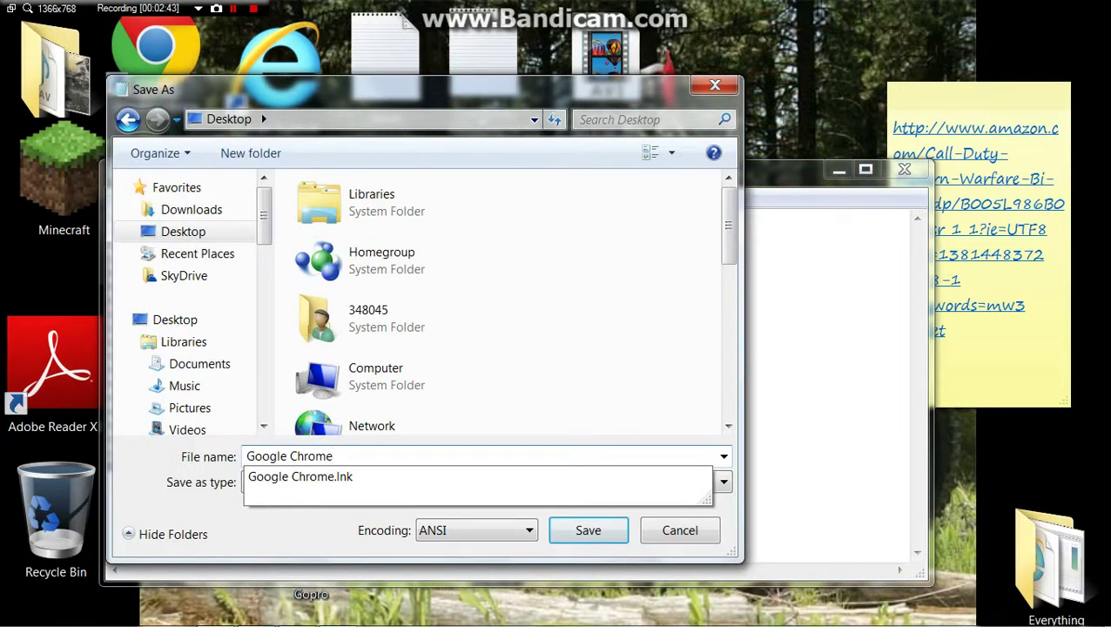
text(.bat)
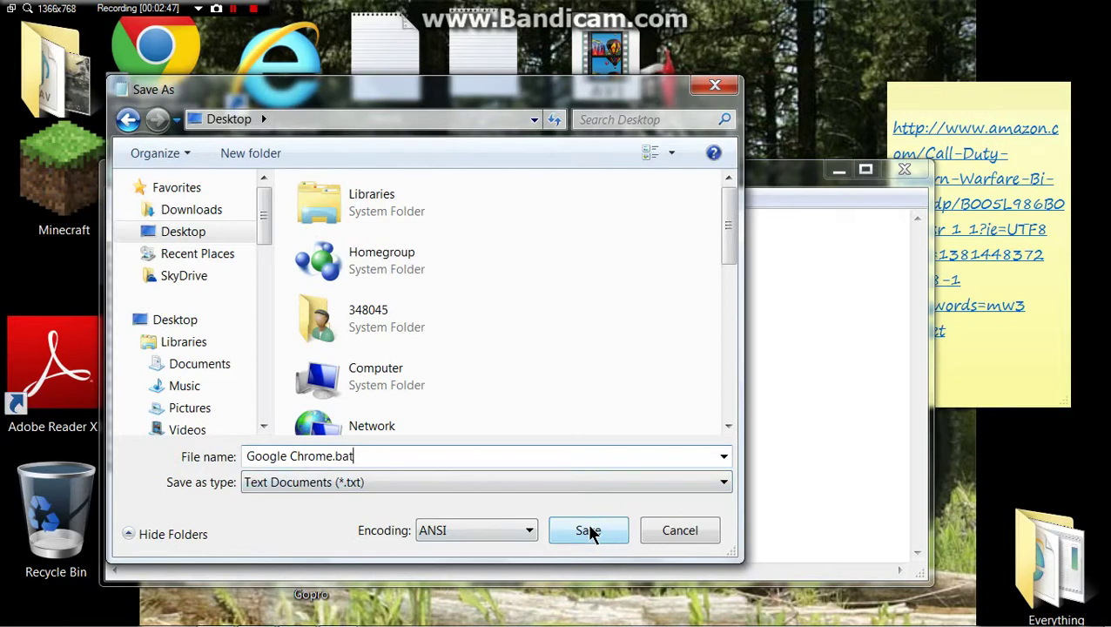
click(522, 488)
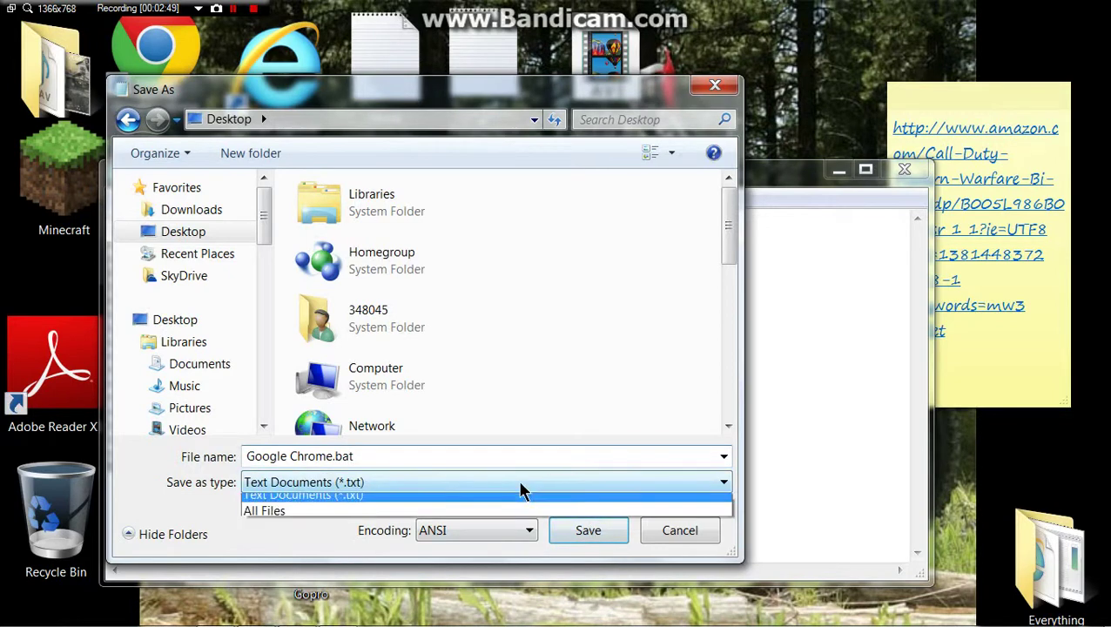
click(520, 491)
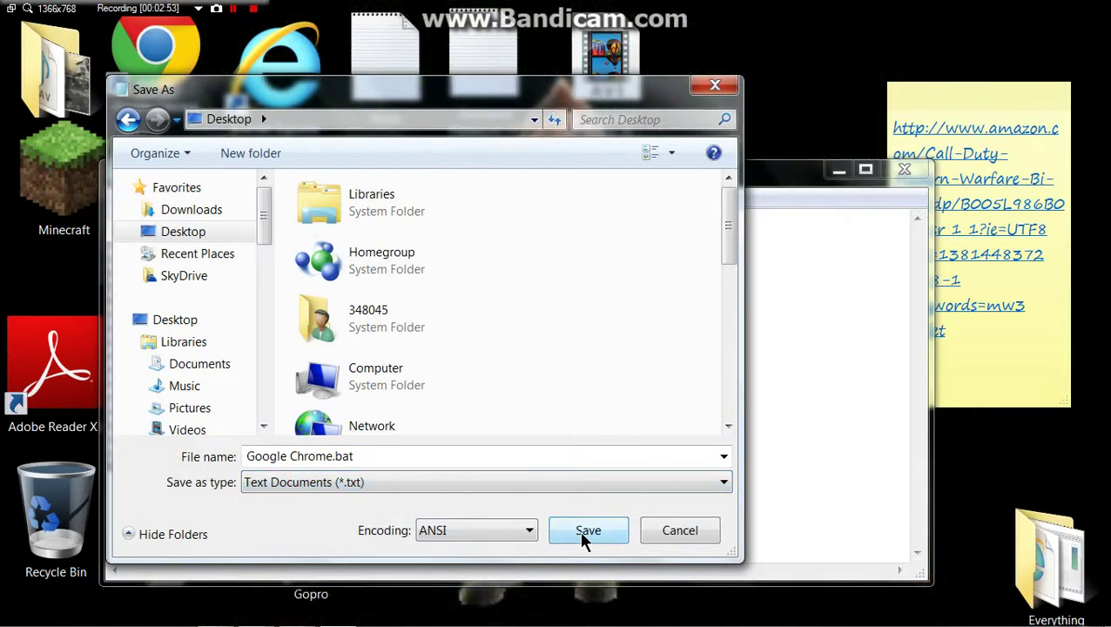
click(585, 531)
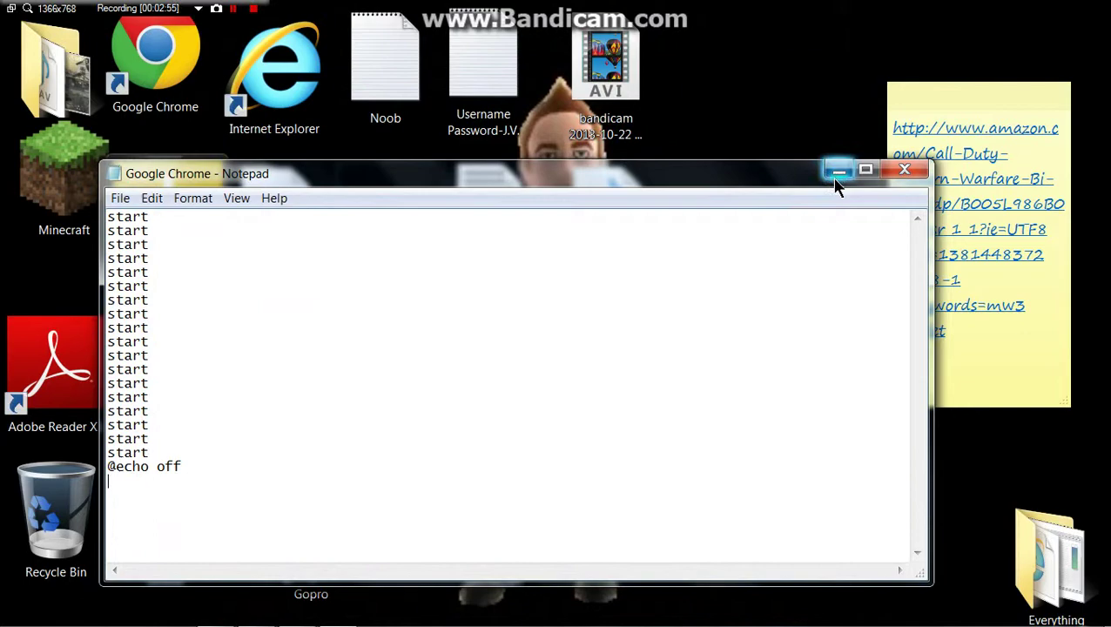
click(838, 174)
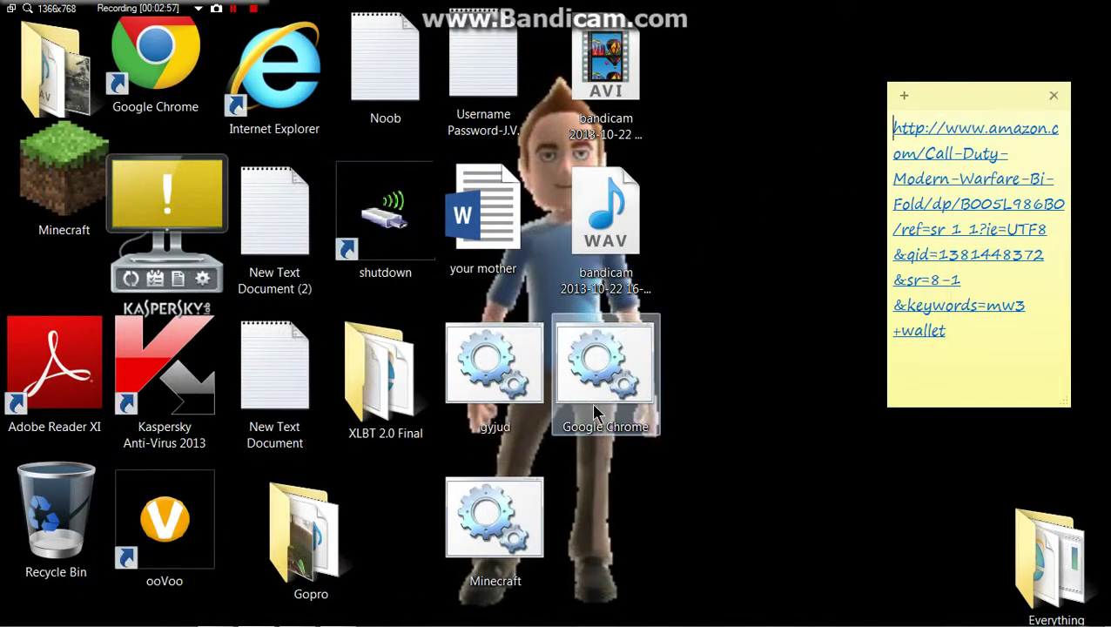
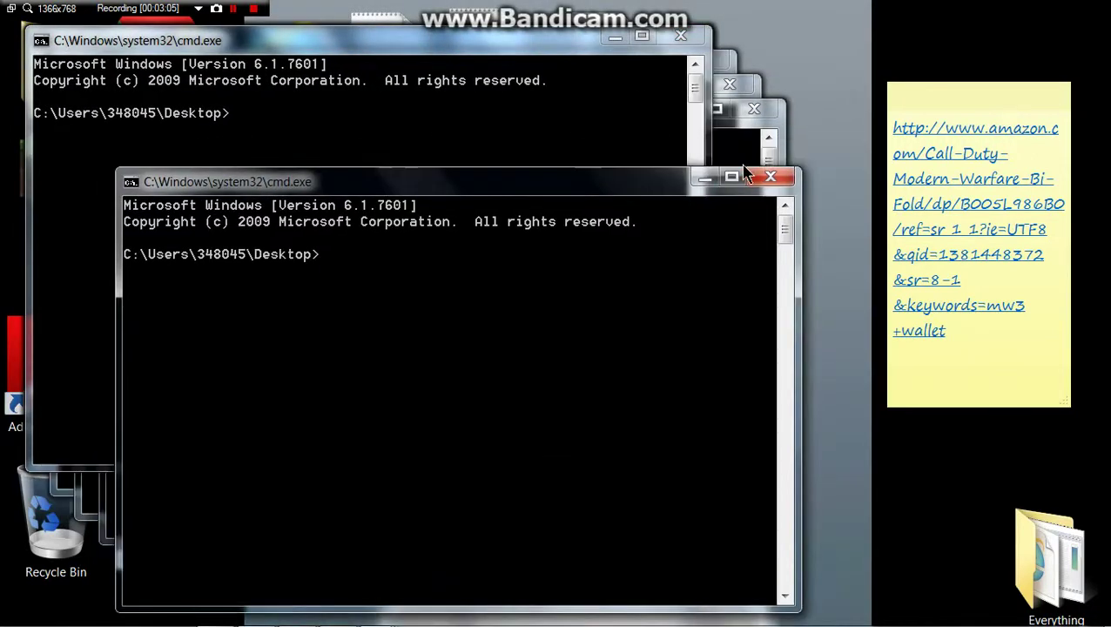
Step: Close the four stacked Command Prompt windows until only the desktop and shutdown shortcut remain
click(770, 179)
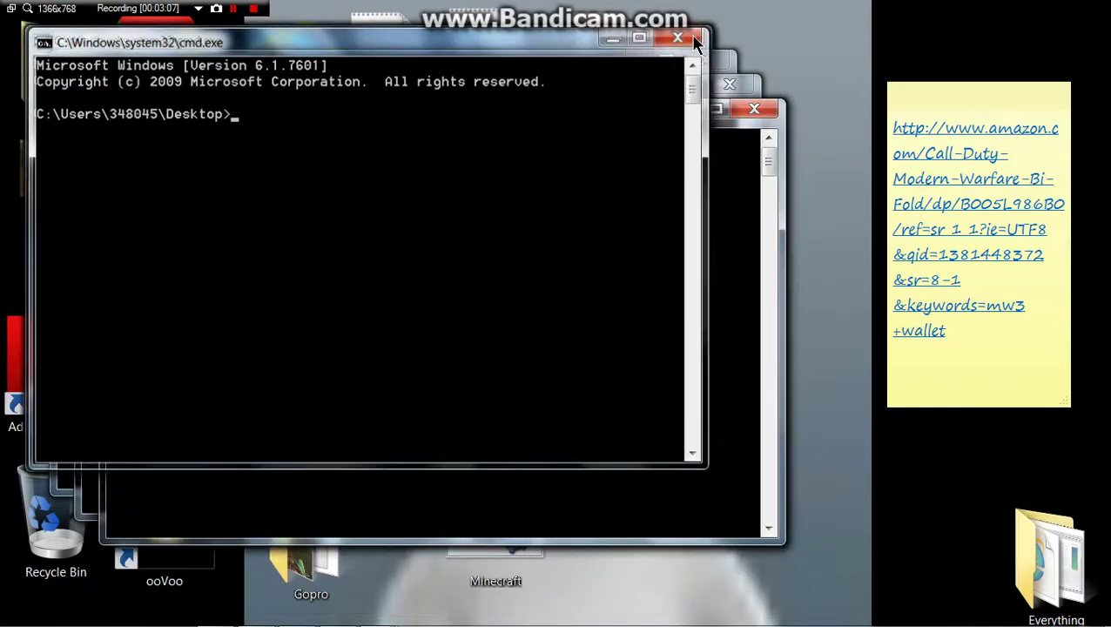
click(693, 41)
click(710, 59)
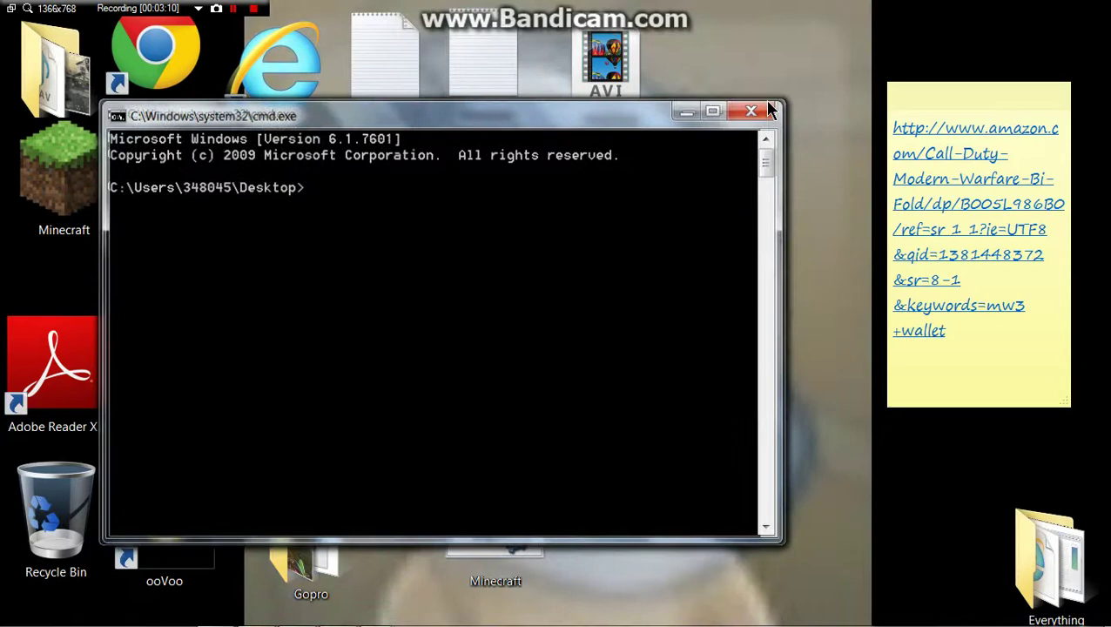
click(764, 108)
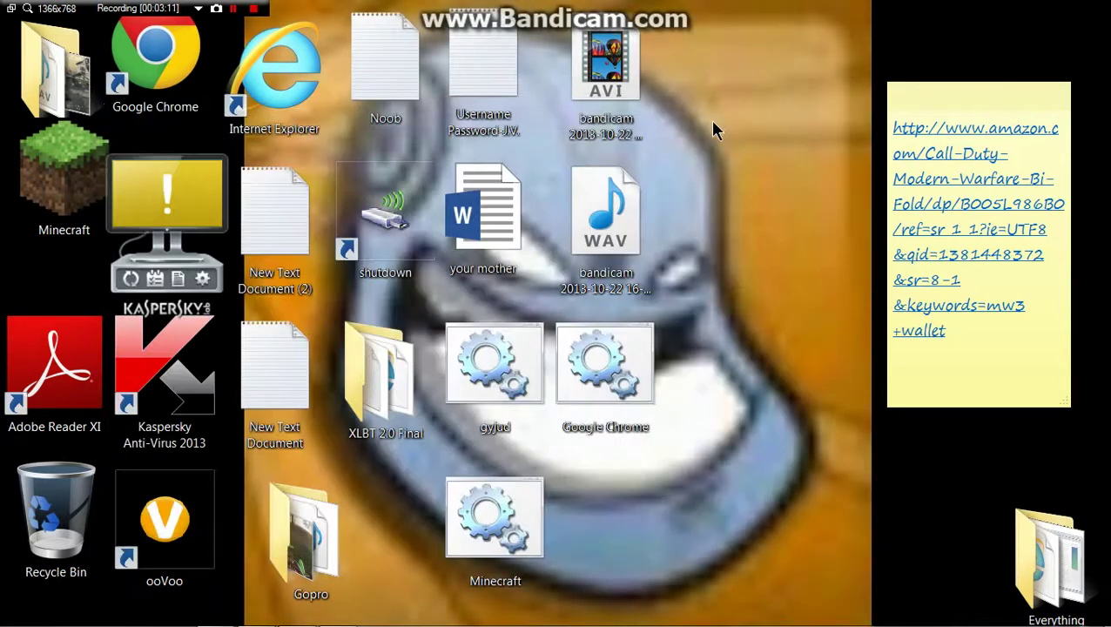
Step: Nudge the shutdown shortcut slightly, then select the gyjud and Minecraft batch files on the desktop
click(392, 240)
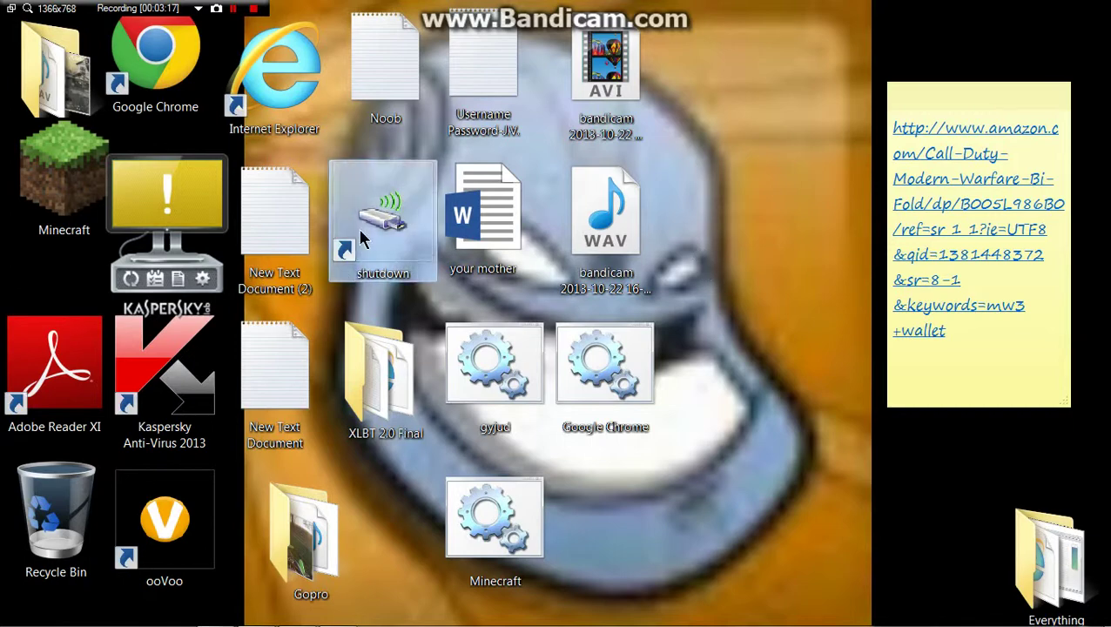
mouse_move(361, 239)
mouse_down()
mouse_move(377, 231)
mouse_move(354, 248)
mouse_up()
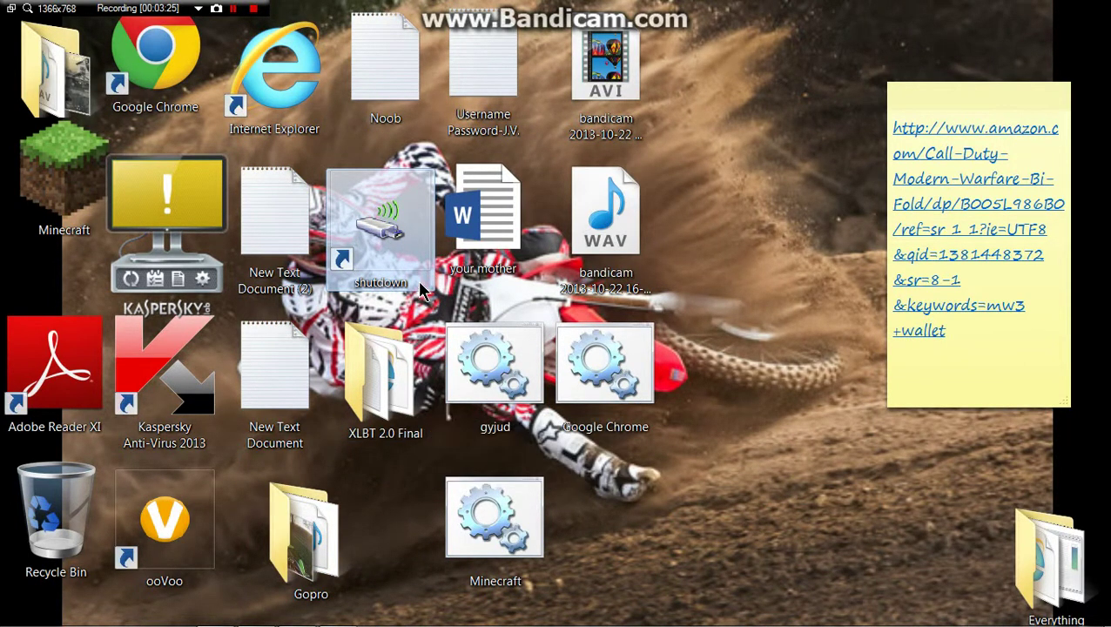
mouse_move(510, 433)
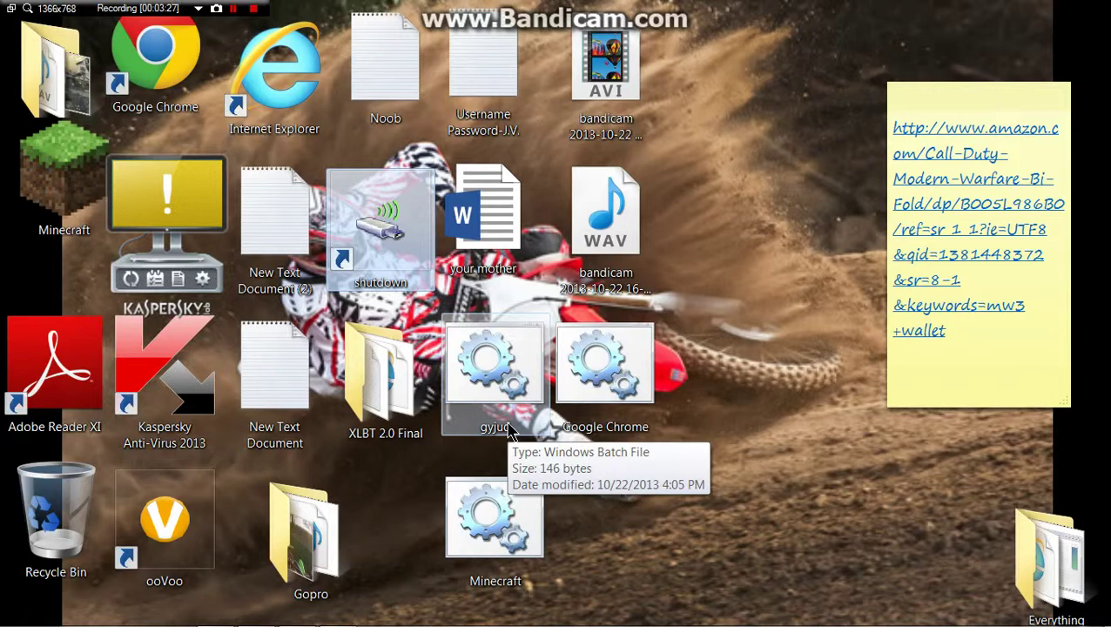
mouse_move(9, 618)
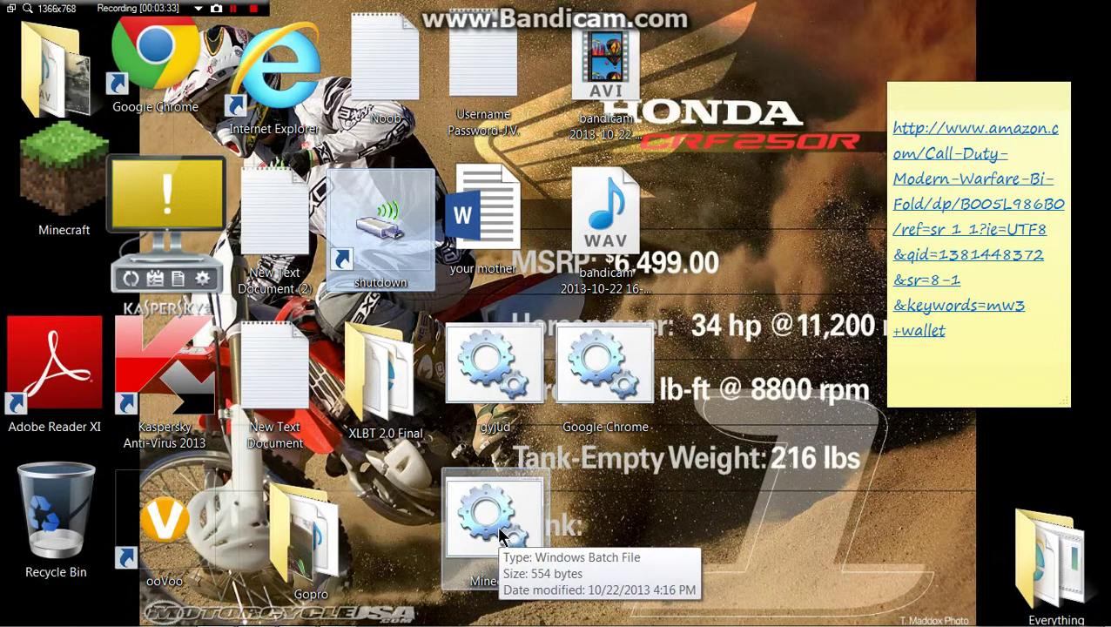
click(501, 535)
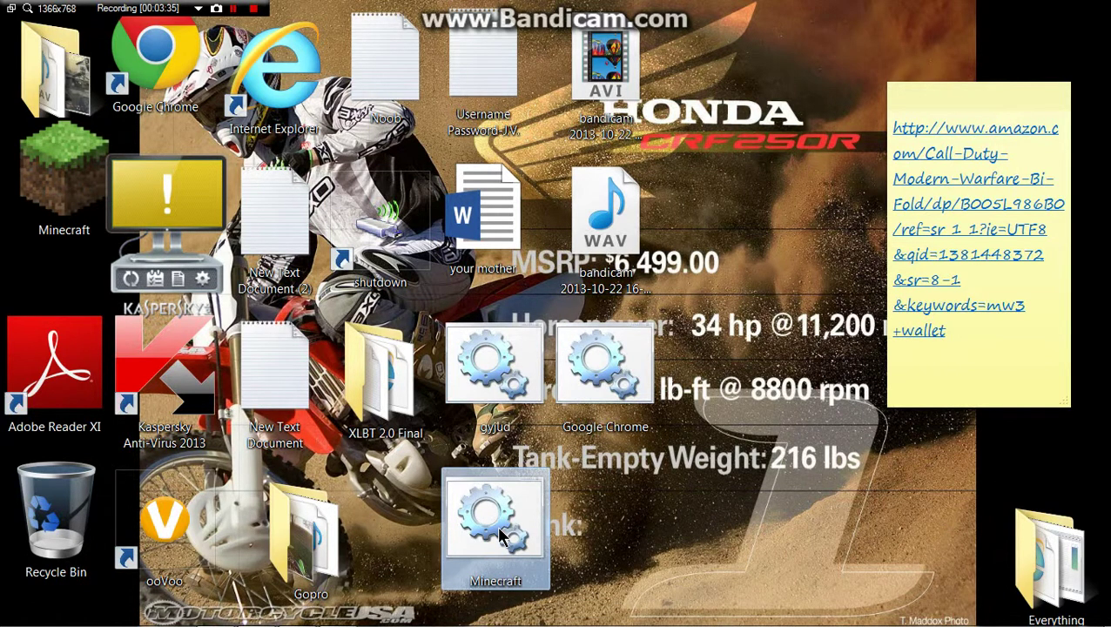
click(508, 405)
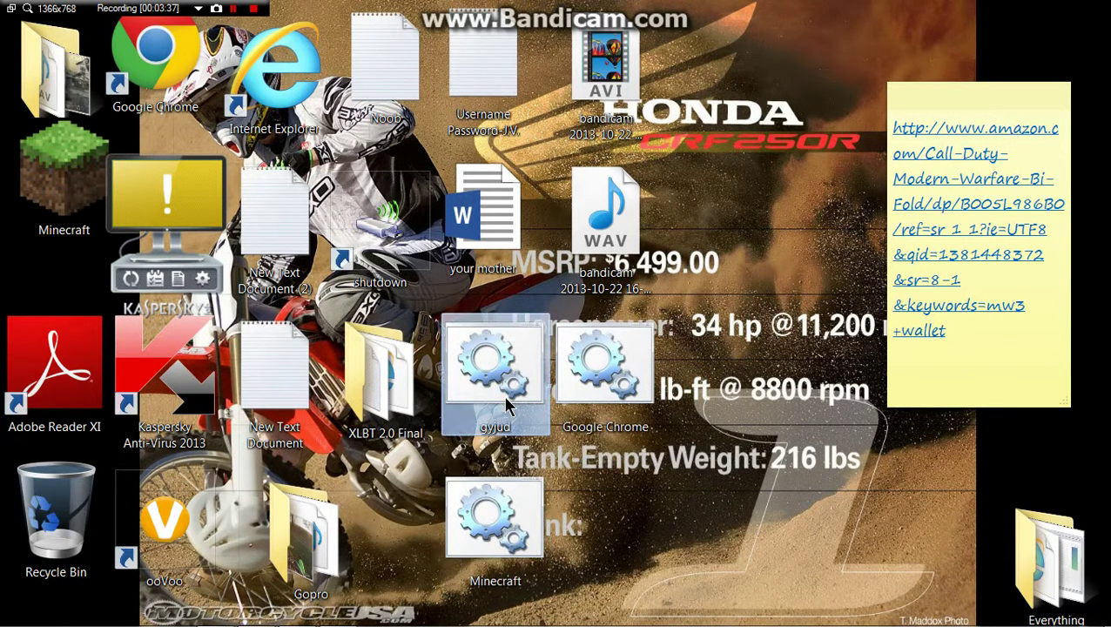
click(496, 540)
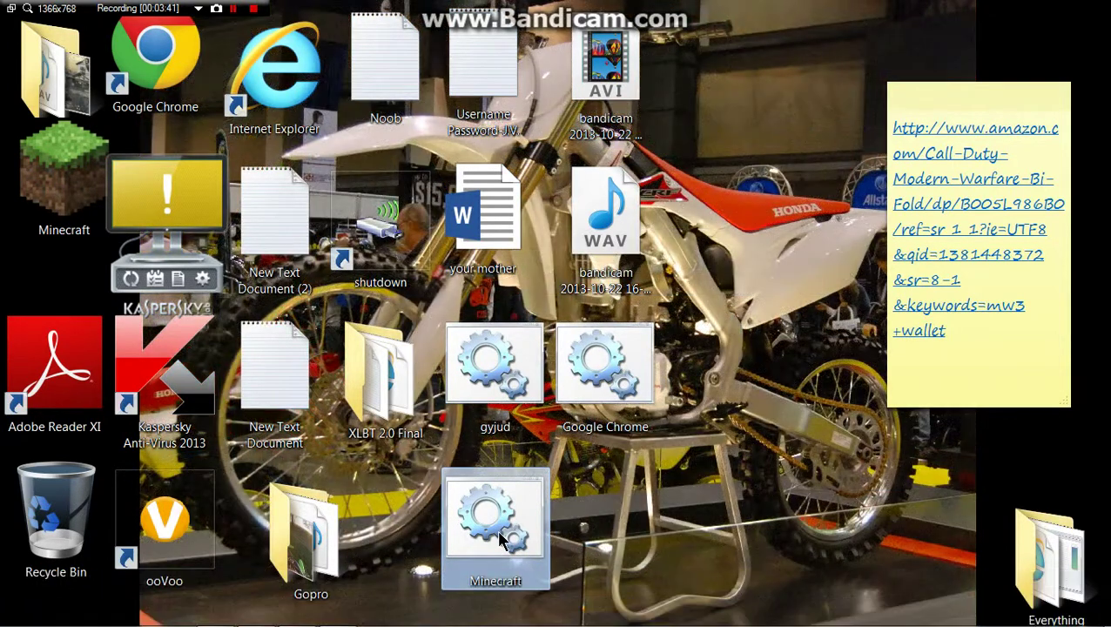
Step: Run the Minecraft batch file, move its fake virus warning window right, and maximize it
double_click(496, 541)
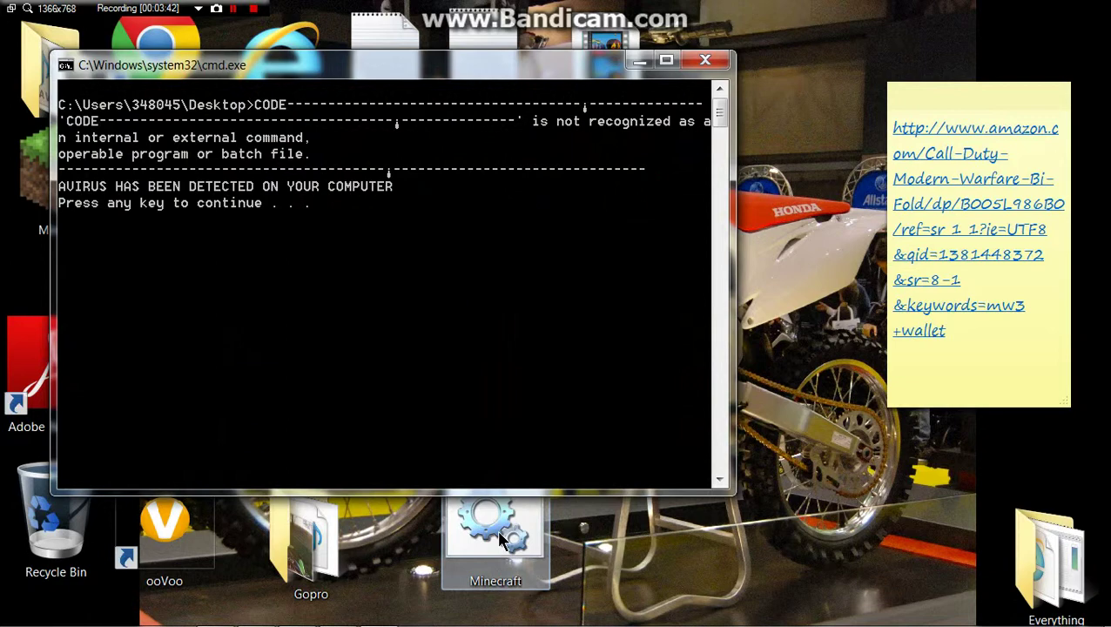
drag(391, 78, 503, 77)
click(778, 59)
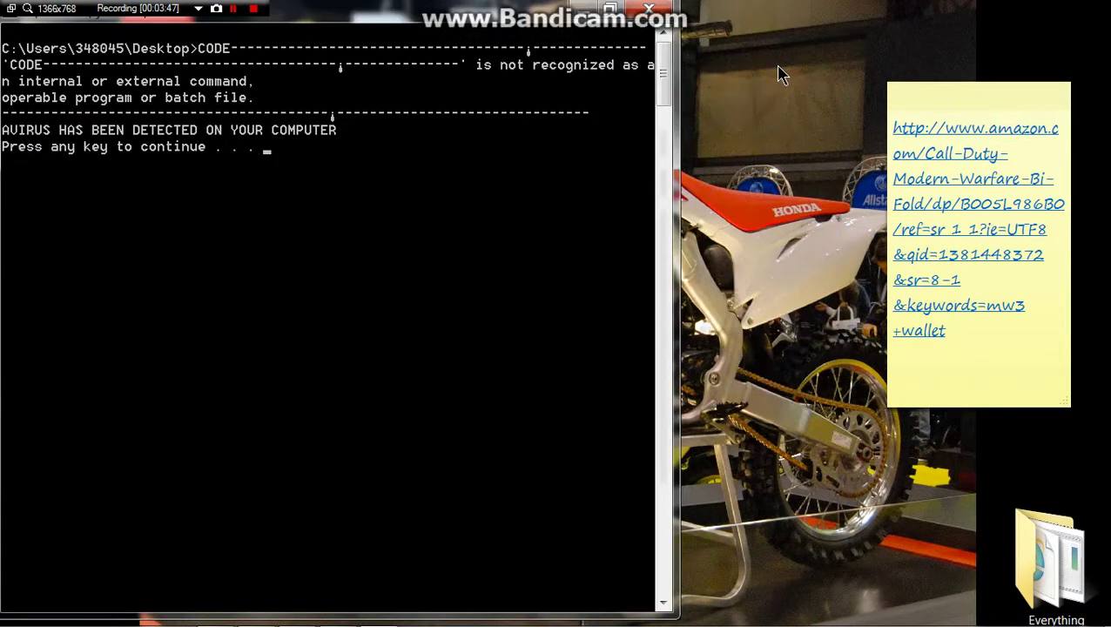
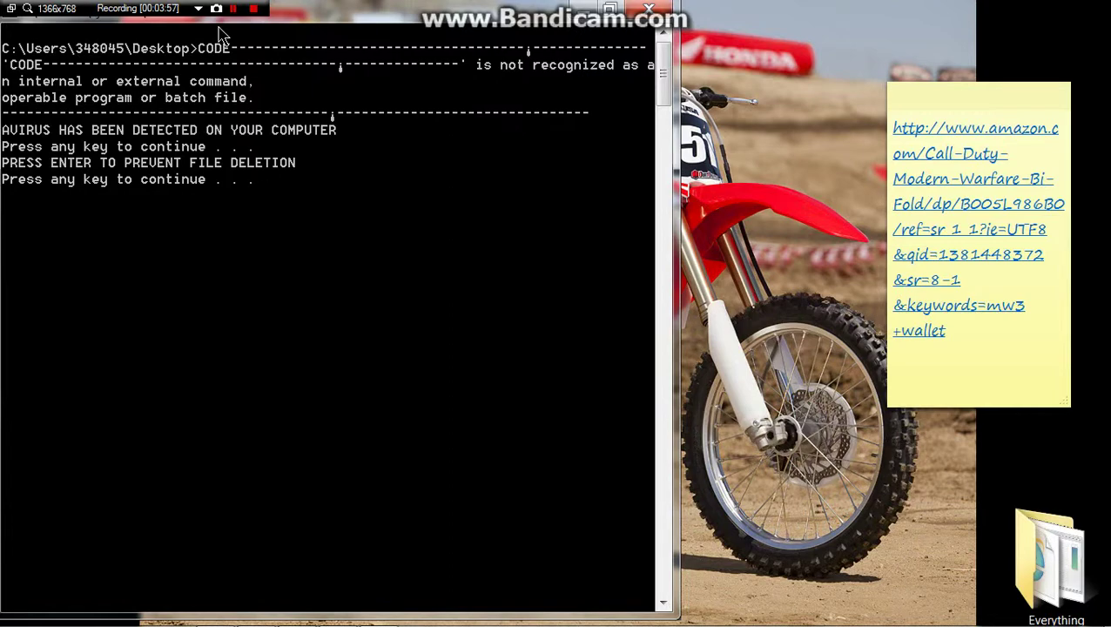
Step: Answer both continue prompts so the fake virus script finishes and closes
key(Return)
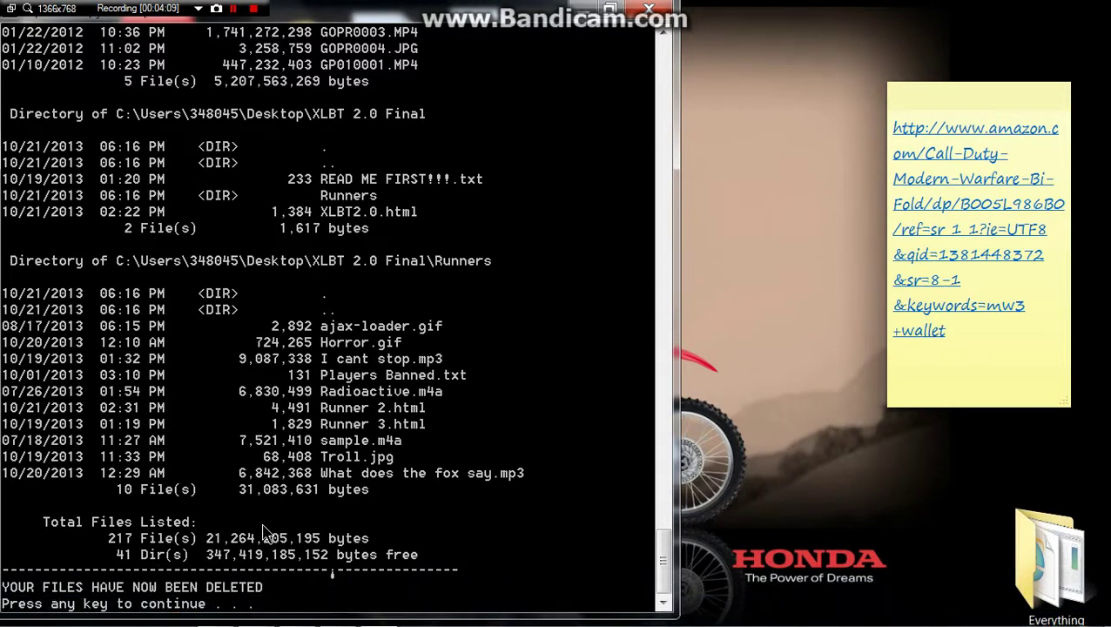
key(Return)
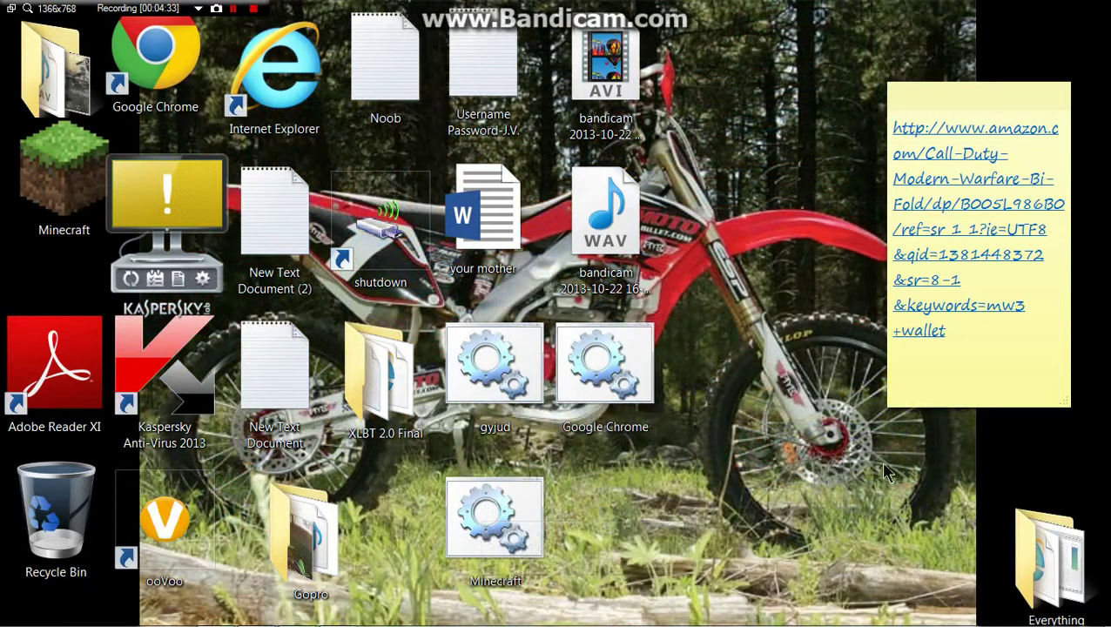
drag(790, 464, 631, 487)
drag(693, 513, 581, 555)
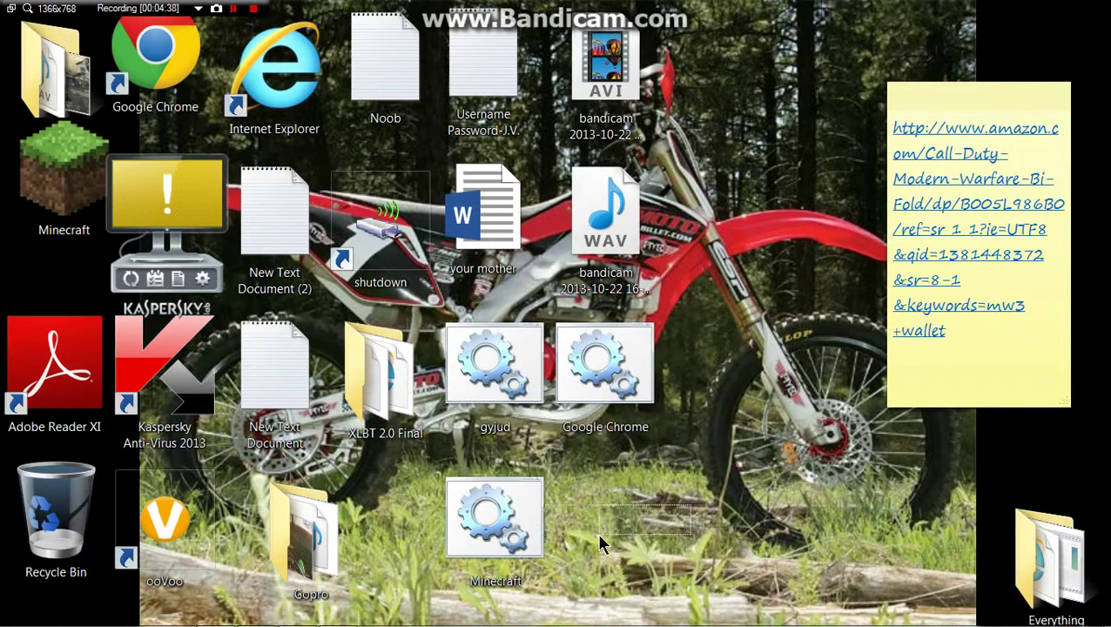
double_click(531, 398)
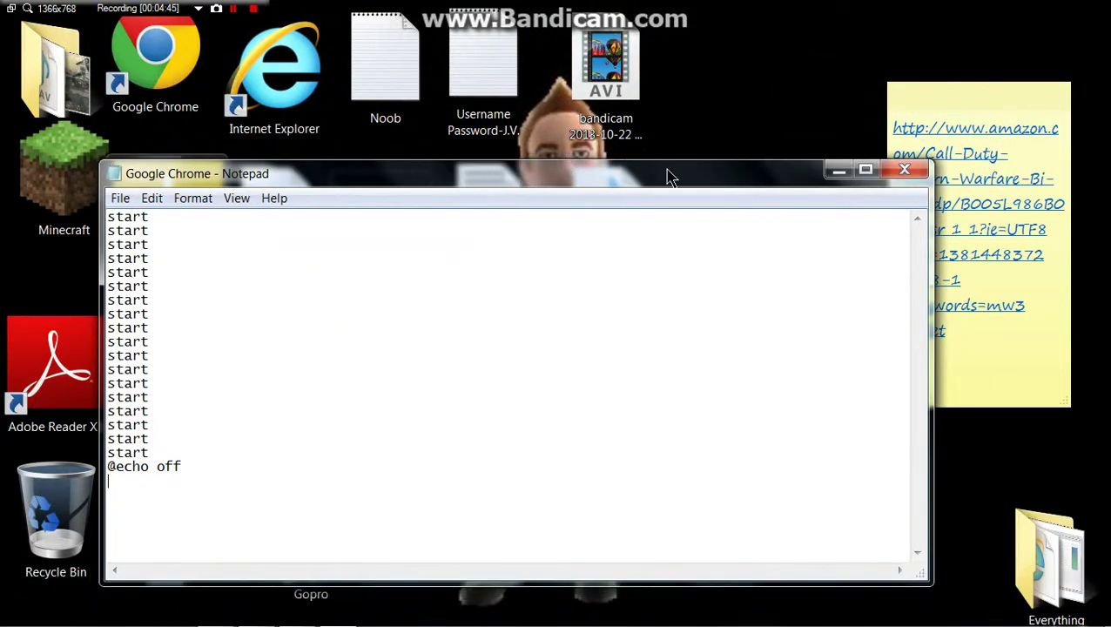
drag(669, 177, 697, 81)
drag(574, 489, 592, 572)
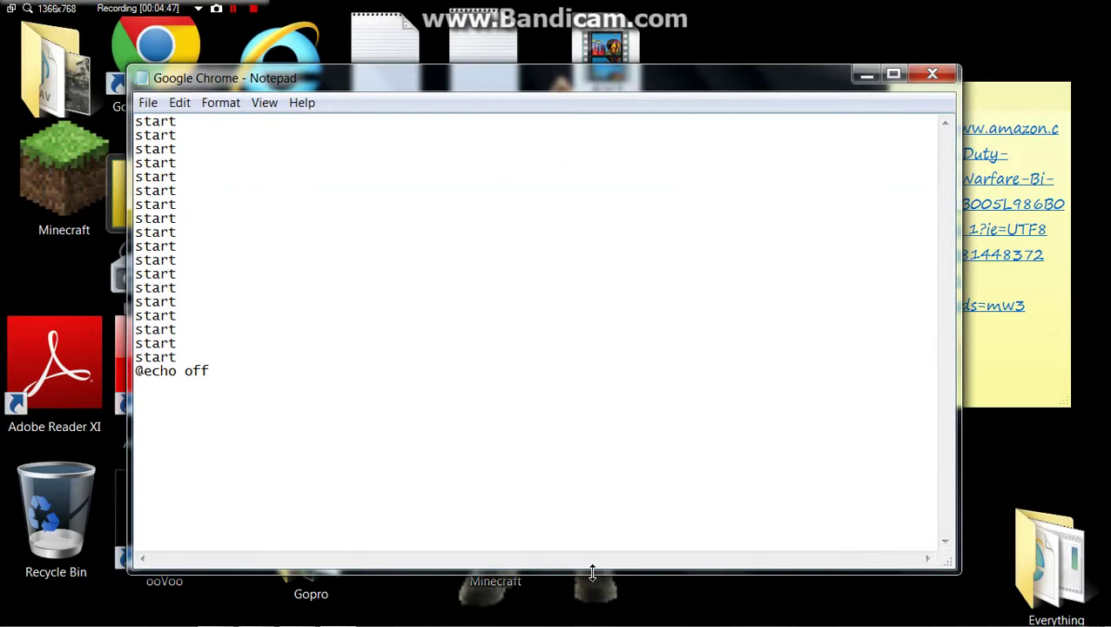
click(930, 77)
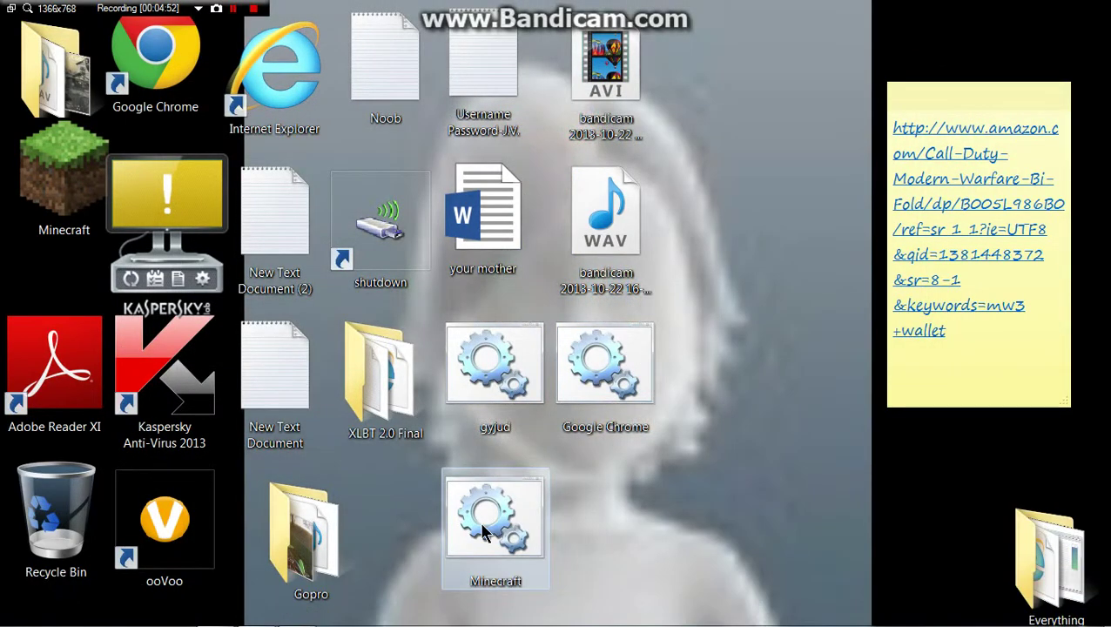
right_click(484, 529)
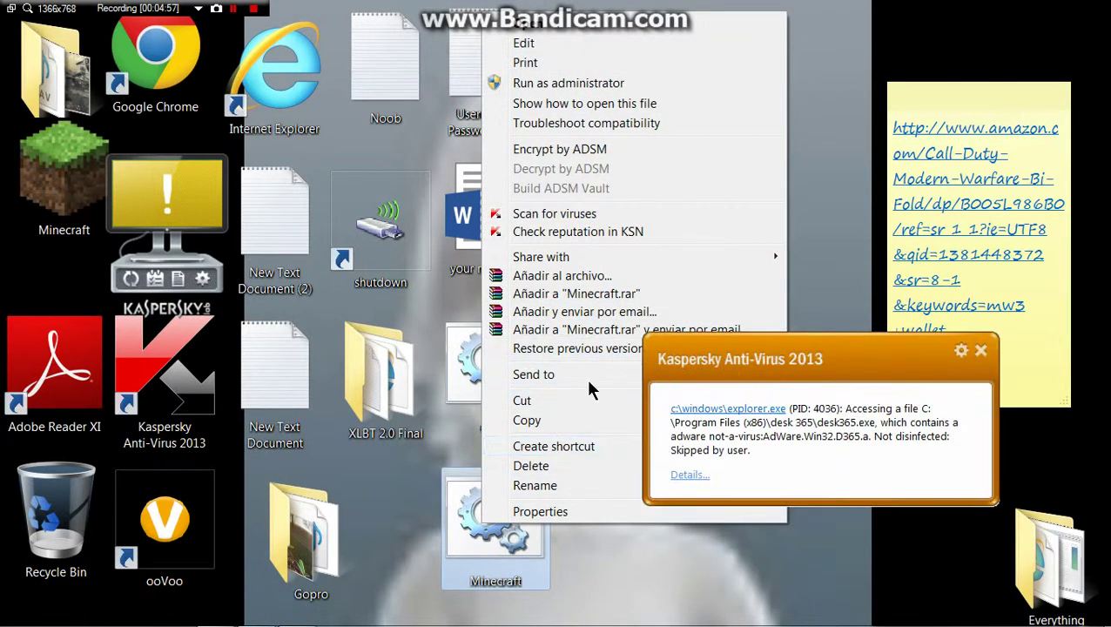
click(978, 353)
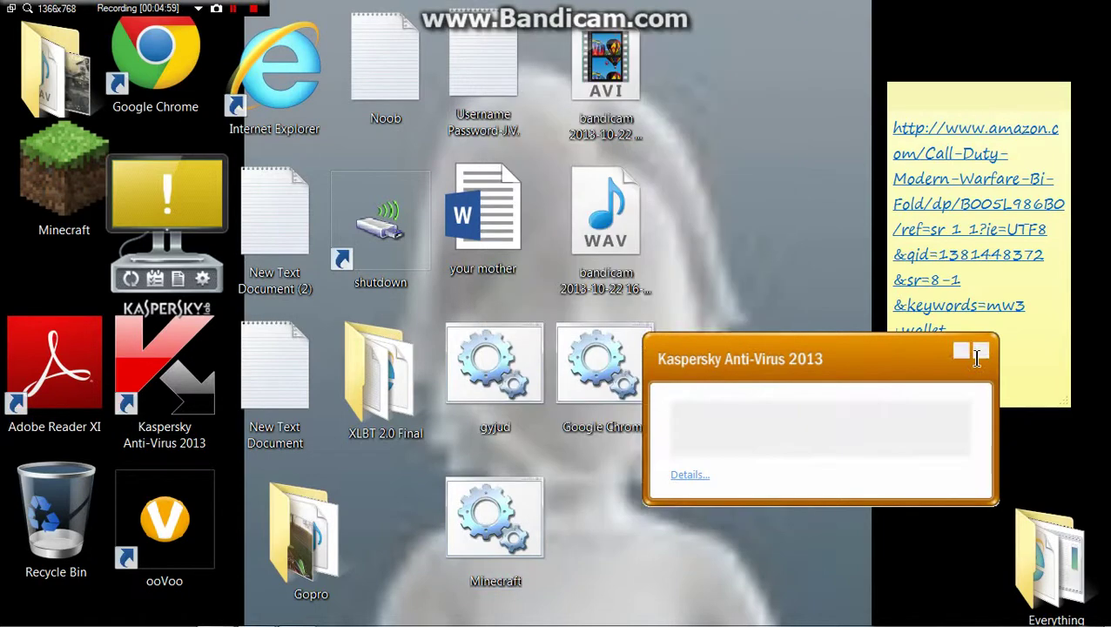
right_click(481, 512)
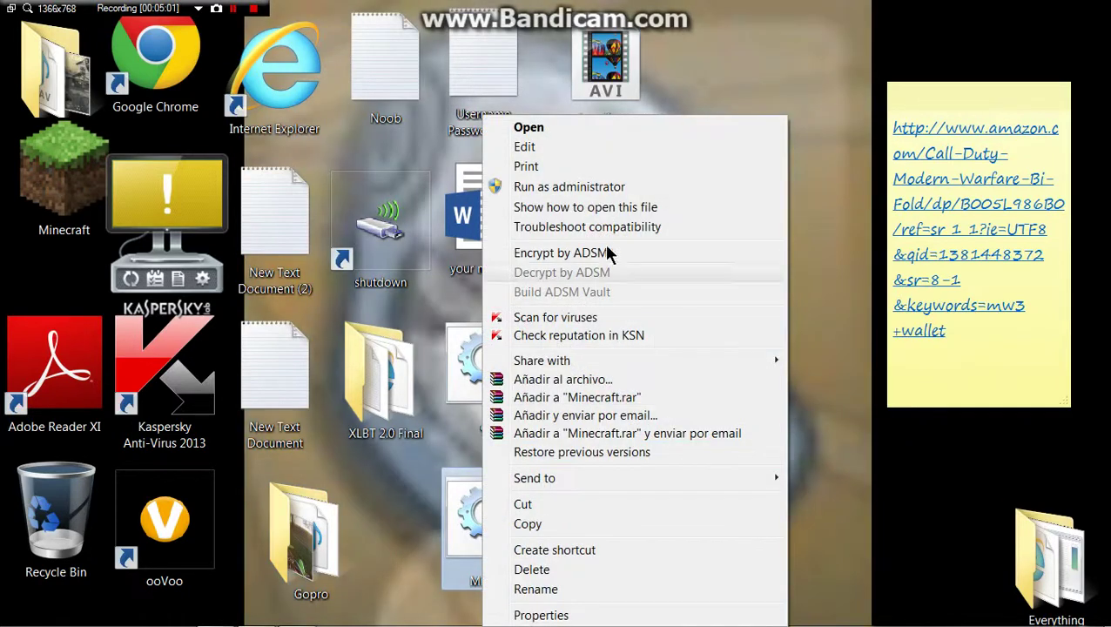
click(550, 127)
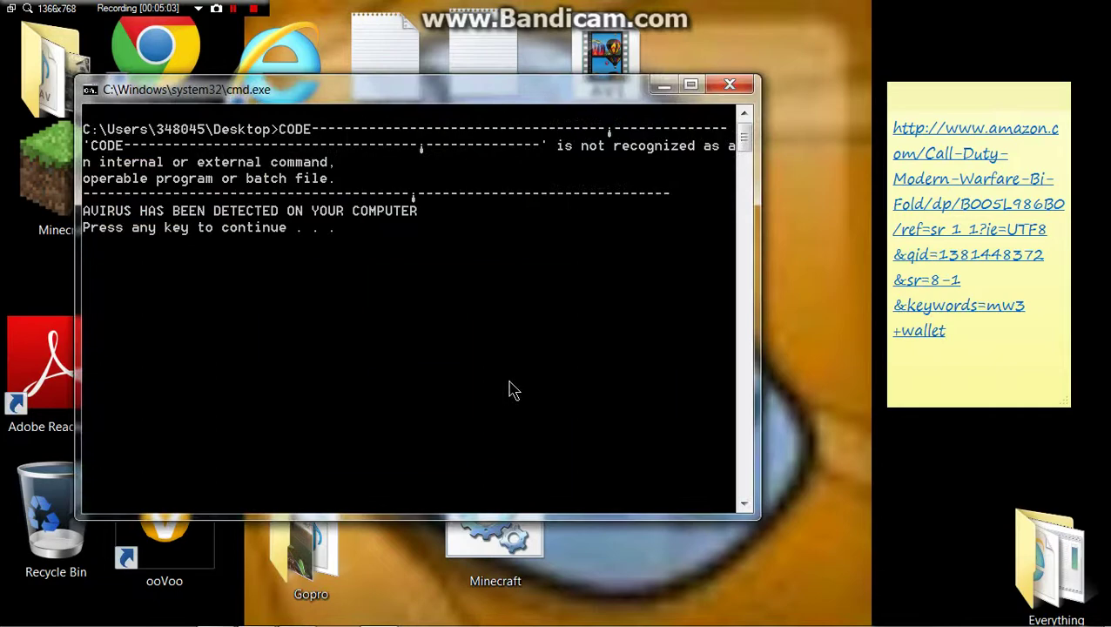
click(729, 84)
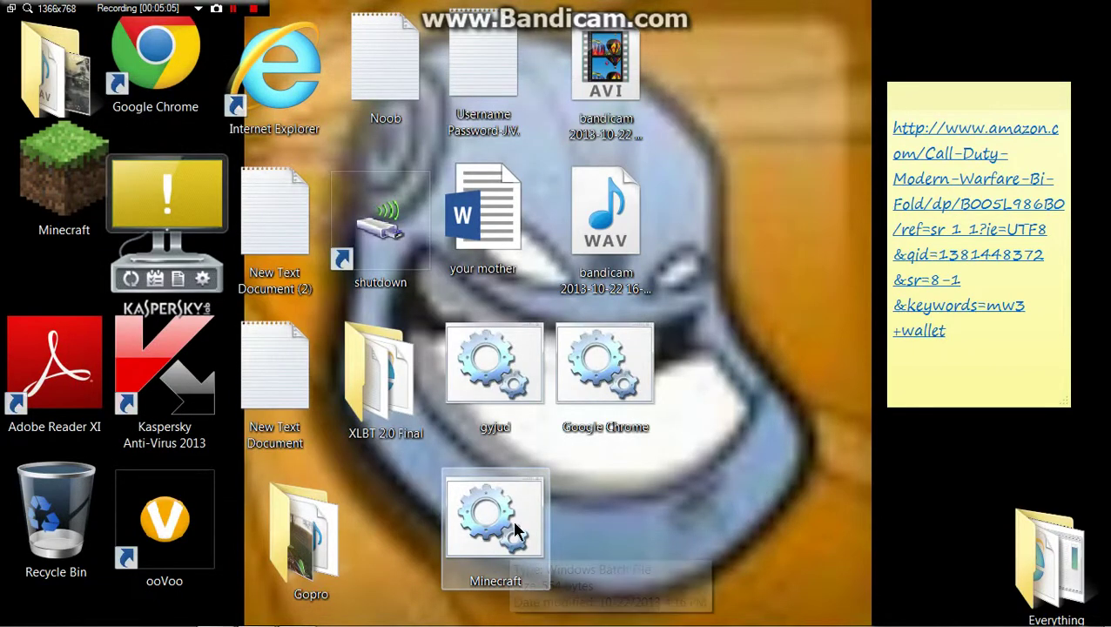
double_click(510, 389)
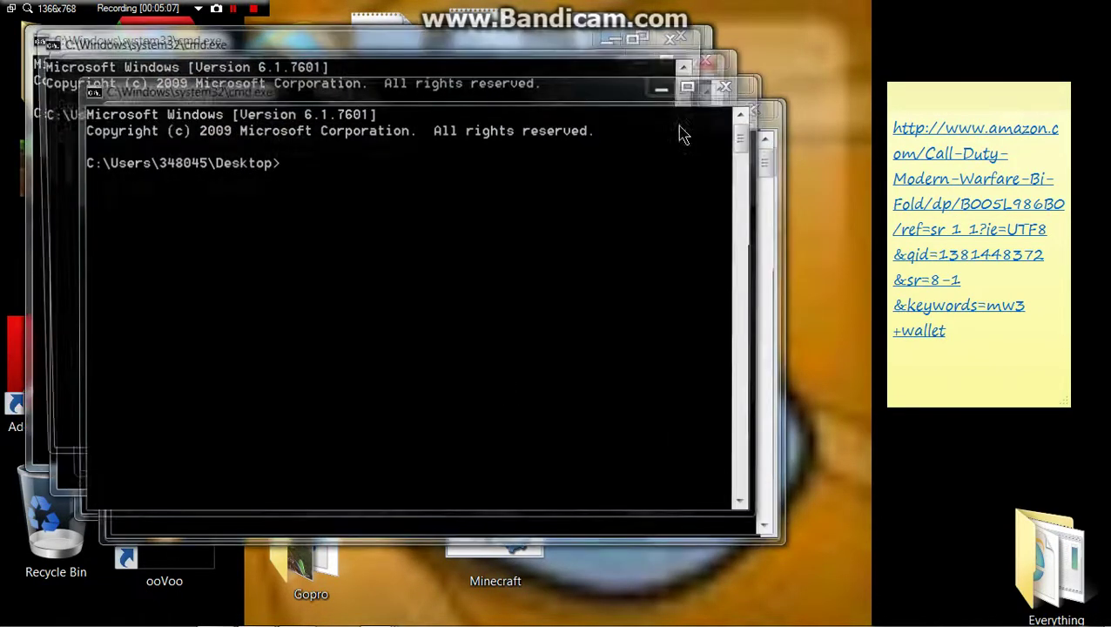
click(754, 108)
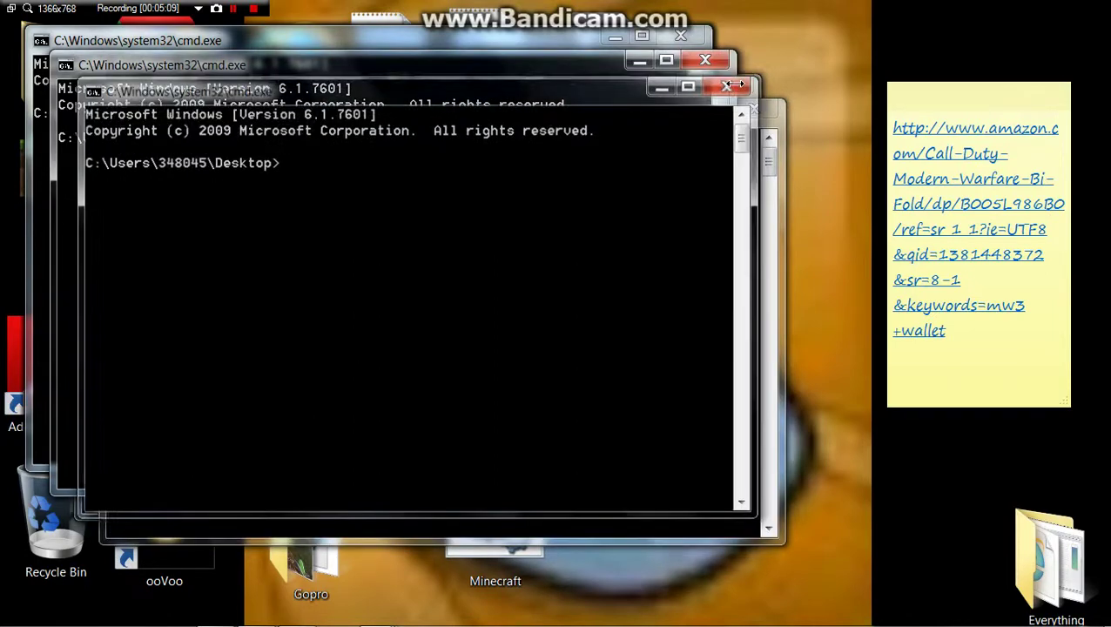
click(729, 84)
click(705, 62)
click(681, 37)
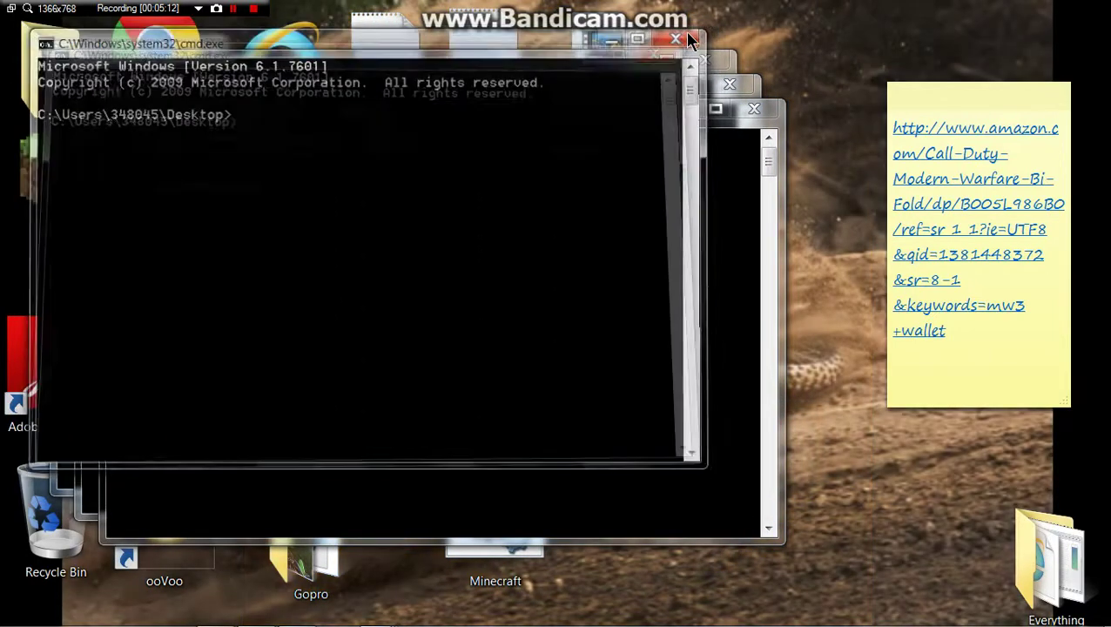
click(705, 63)
click(732, 85)
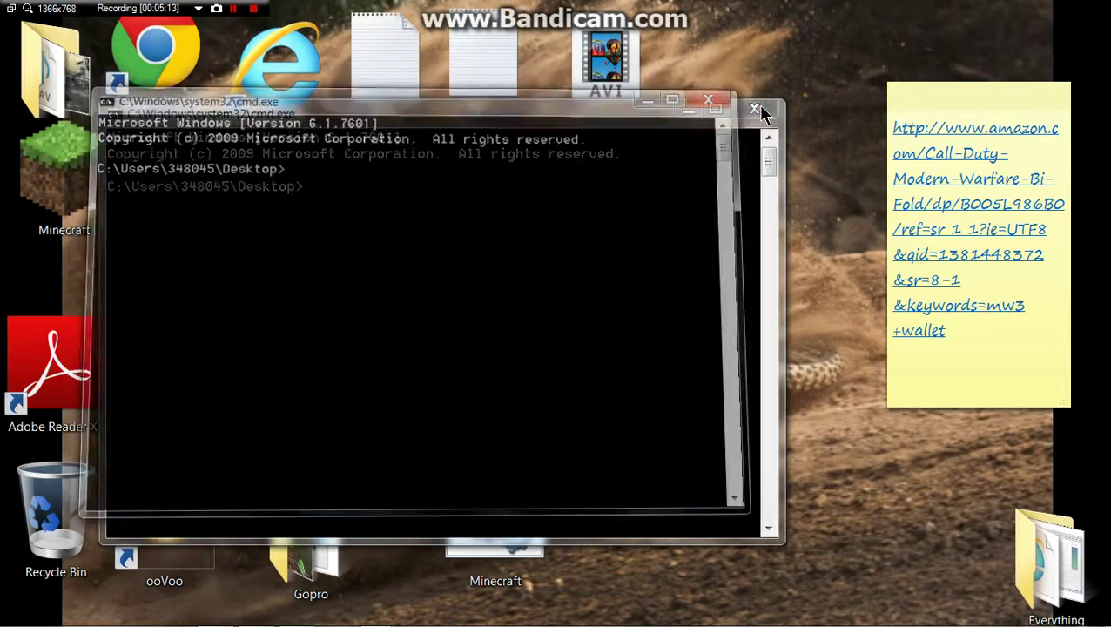
click(754, 108)
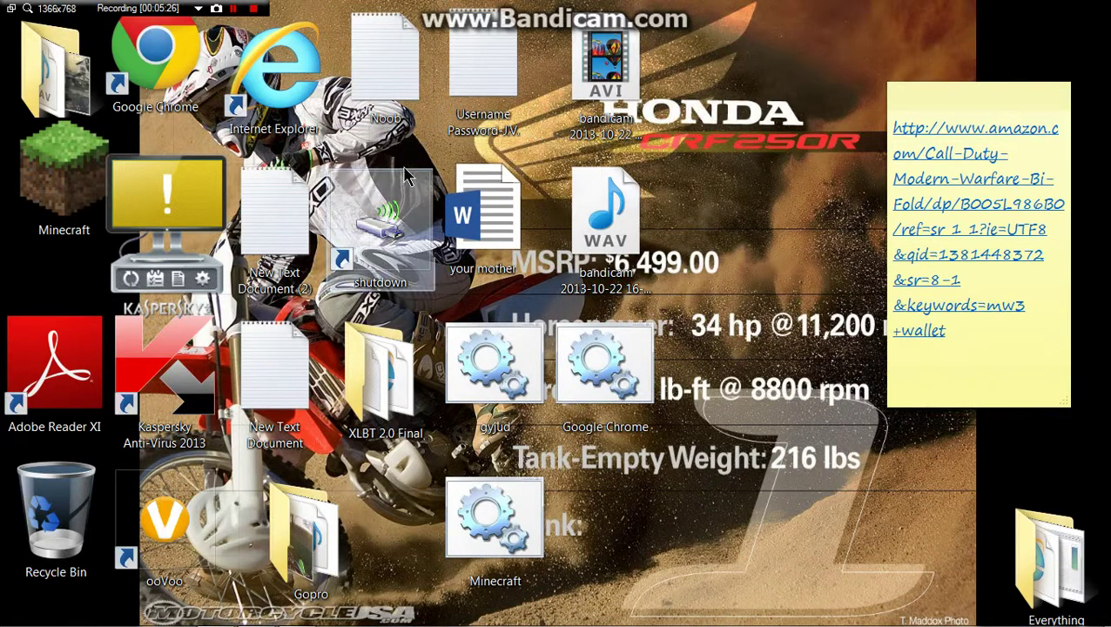
double_click(402, 127)
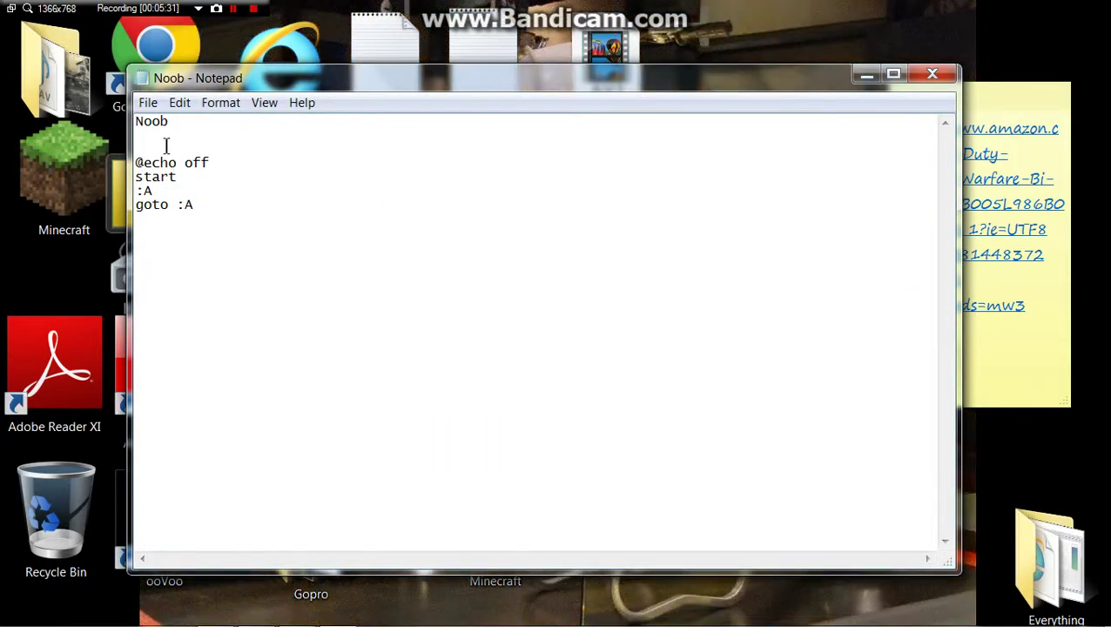
drag(197, 211, 143, 164)
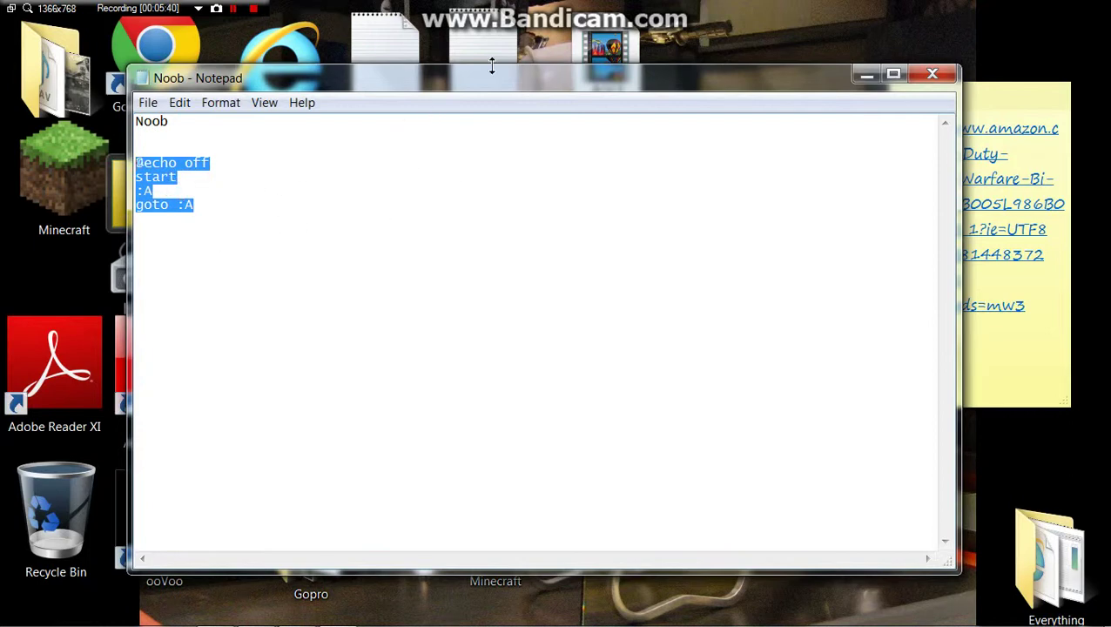
click(742, 152)
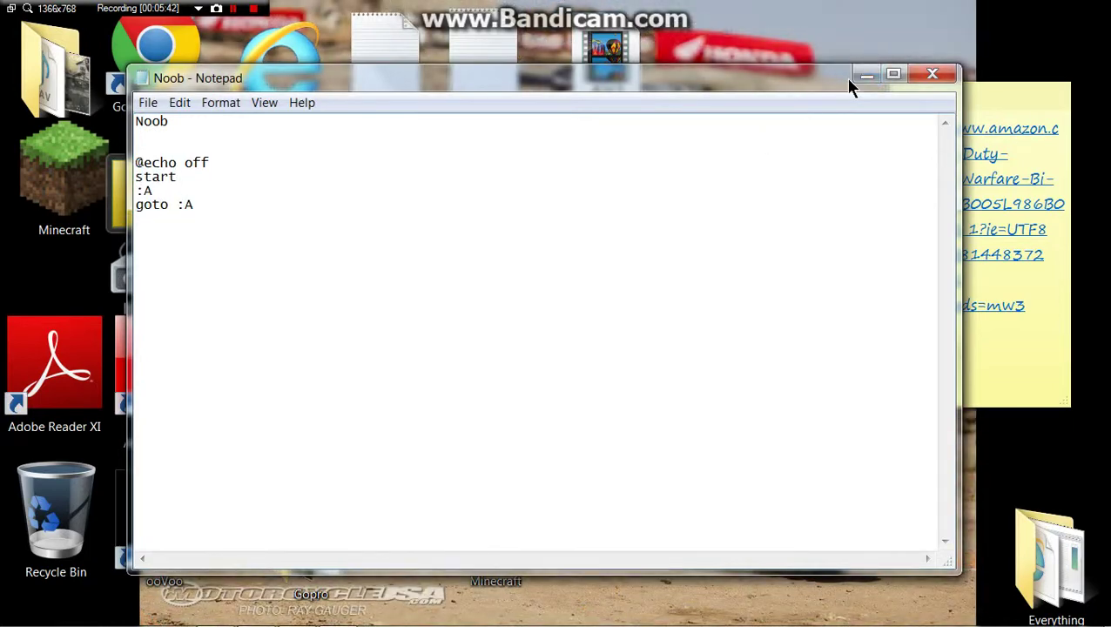
click(865, 76)
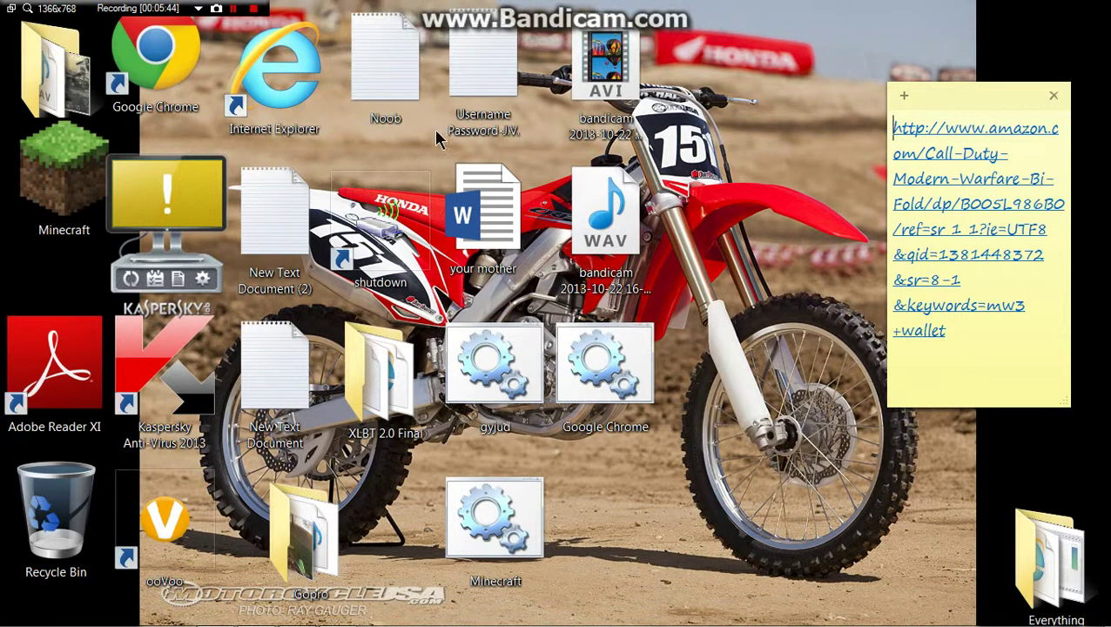
Step: Check that both New Text Documents are empty and drag them into the Recycle Bin
double_click(300, 370)
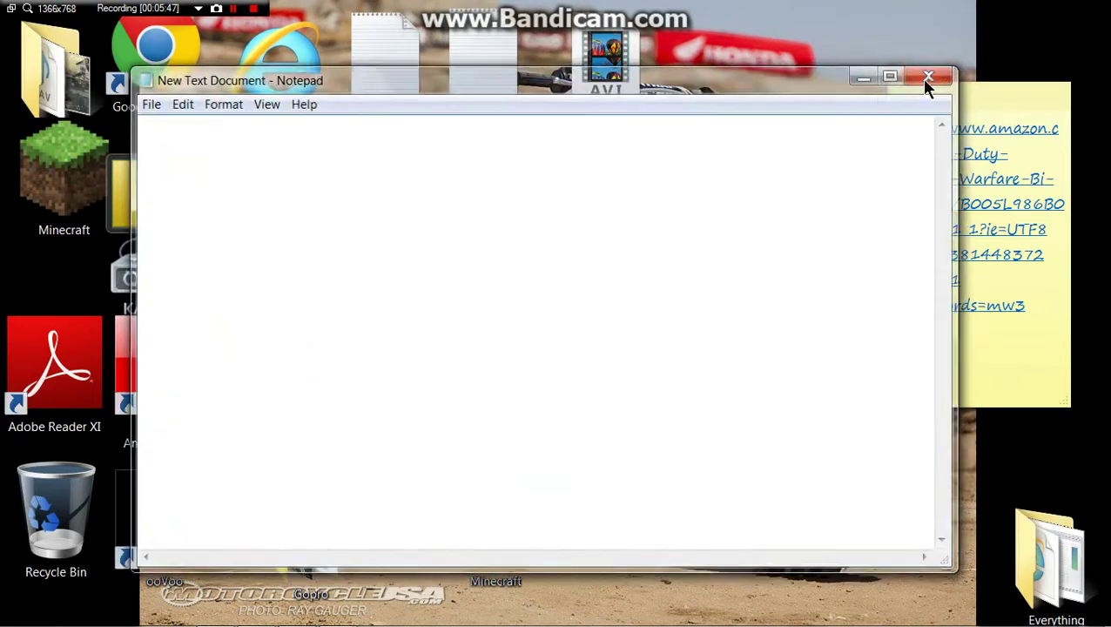
click(931, 74)
drag(281, 390, 61, 526)
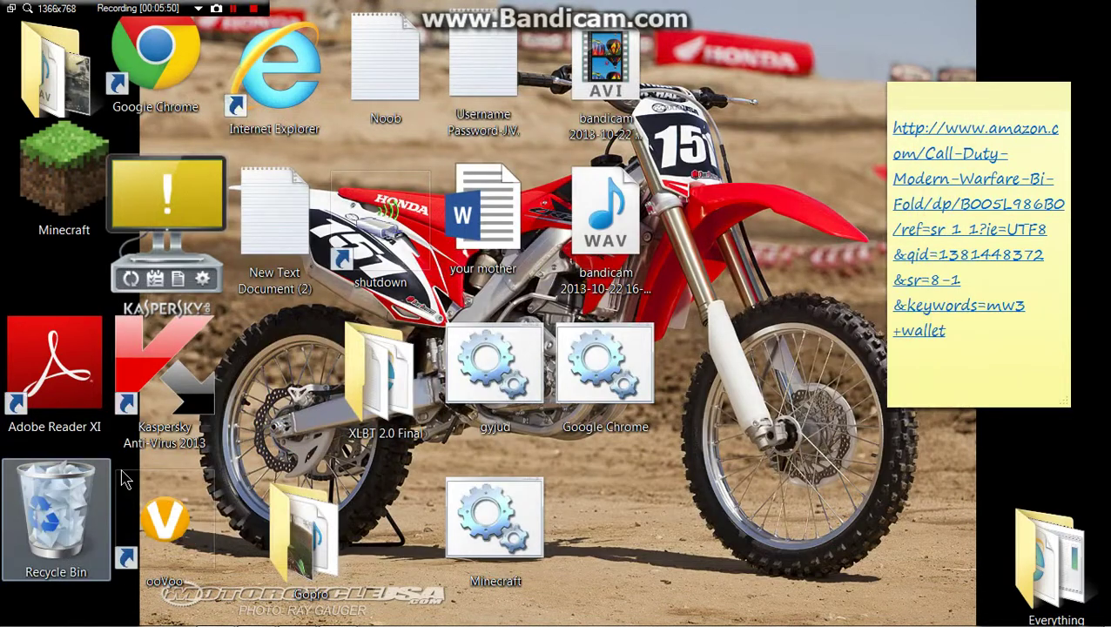
double_click(274, 228)
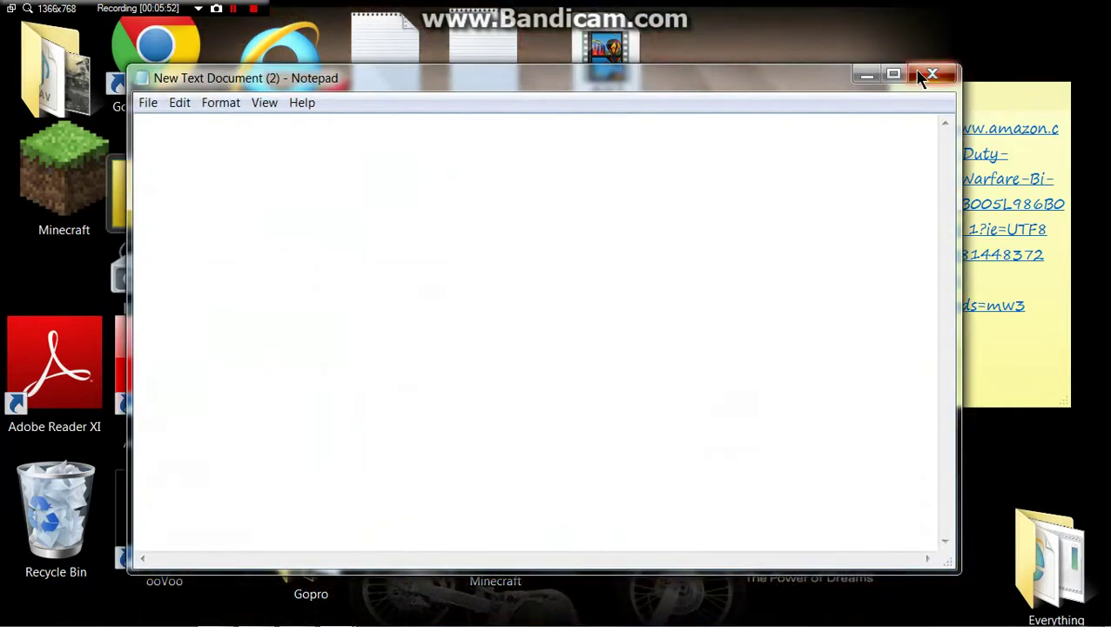
click(924, 75)
drag(309, 277, 52, 515)
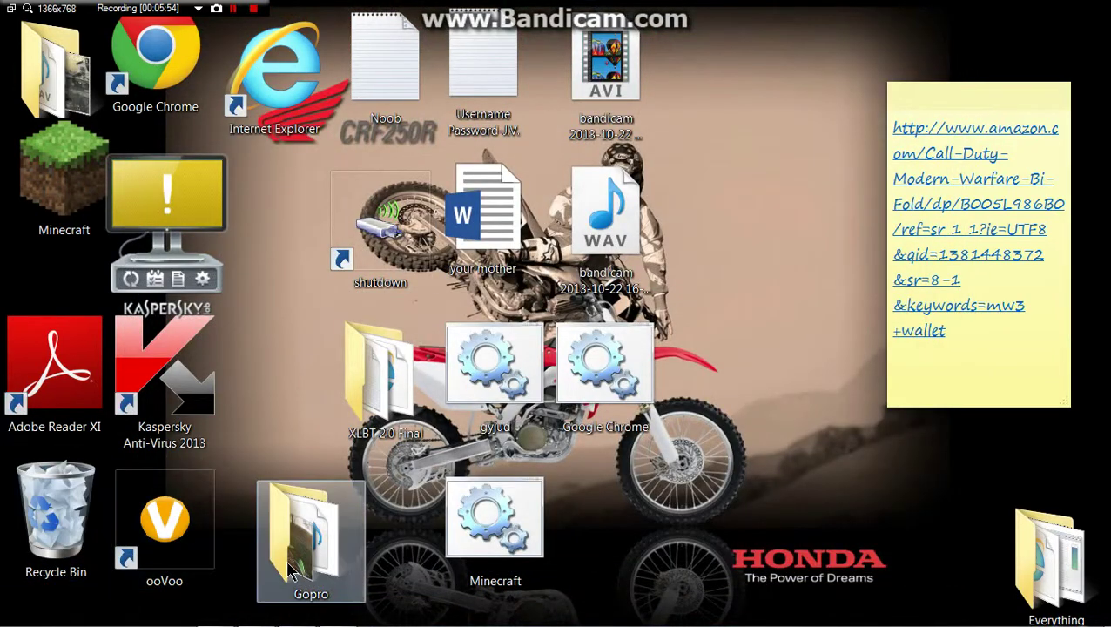
drag(311, 539, 282, 238)
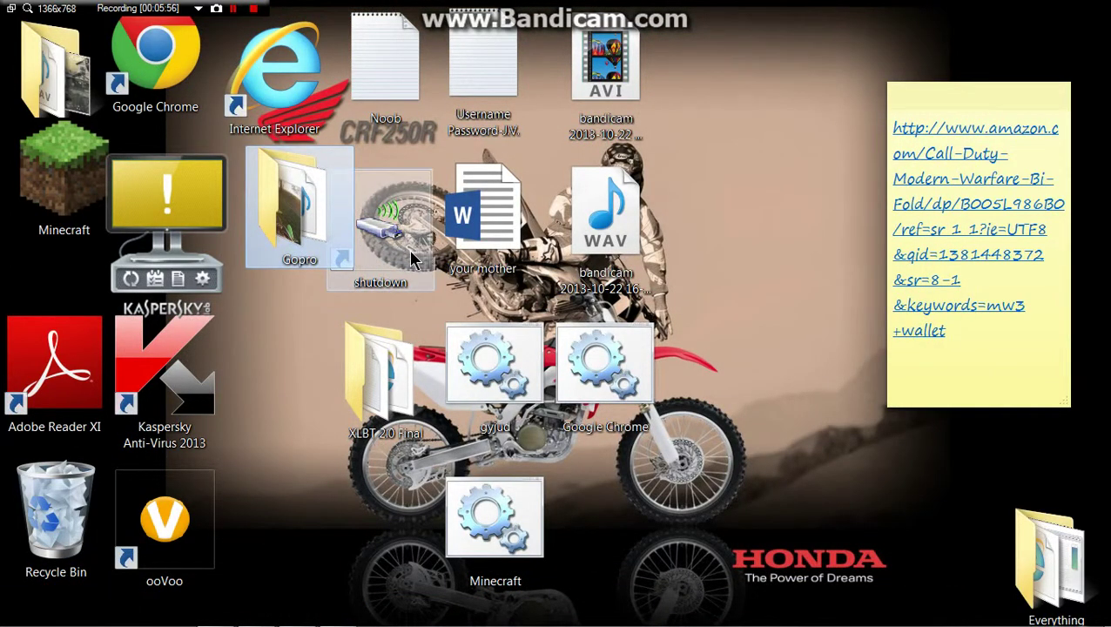
Step: Rearrange the shutdown, XLBT 2.0 Final, Minecraft and gyjud icons on the desktop
drag(415, 260, 292, 379)
drag(365, 403, 300, 519)
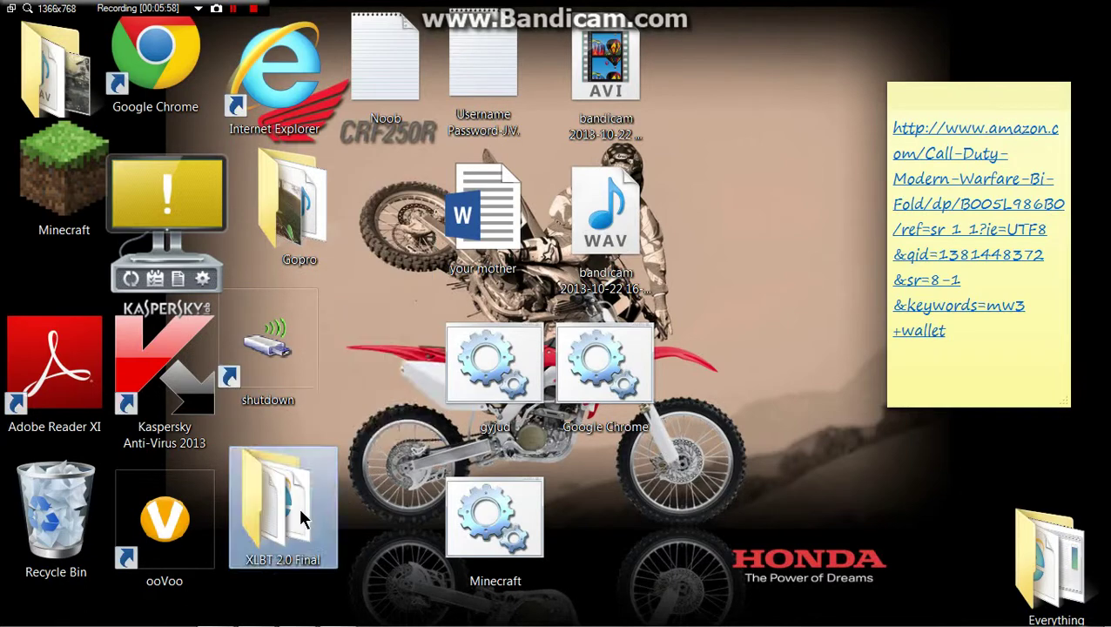
drag(474, 535, 398, 218)
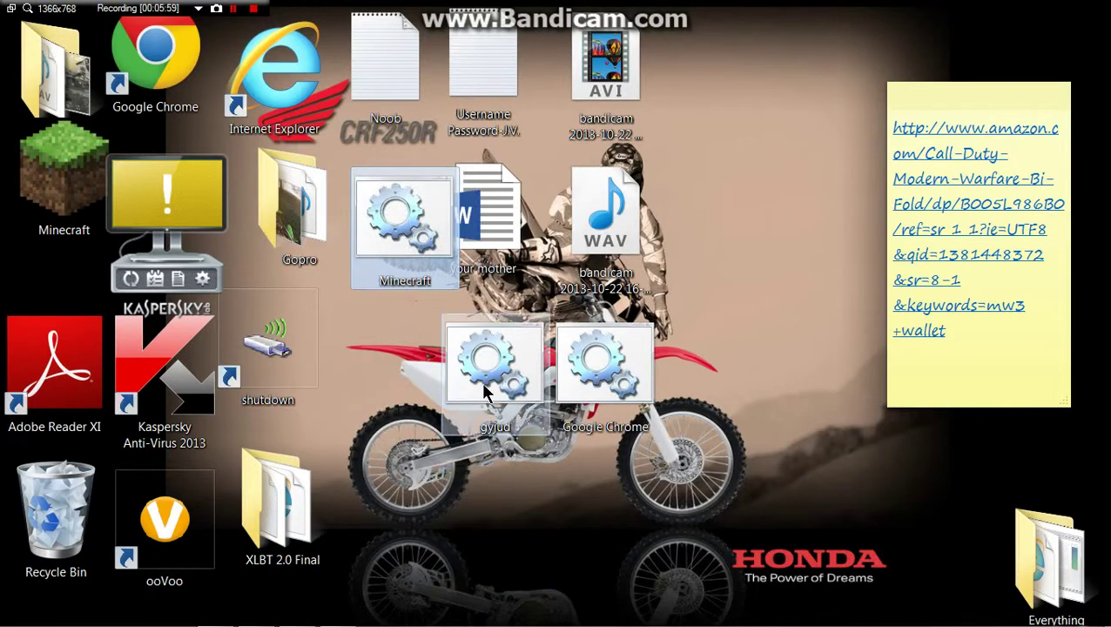
drag(486, 392, 376, 379)
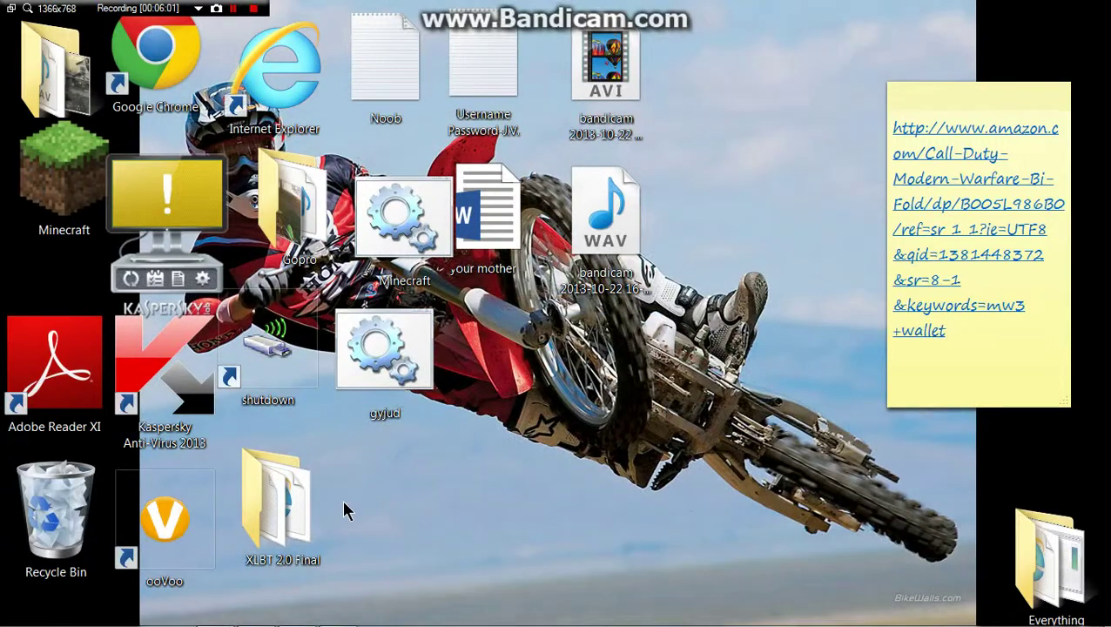
Step: Move the Google Chrome file out of XLBT 2.0 Final onto the desktop beside the folder
double_click(288, 499)
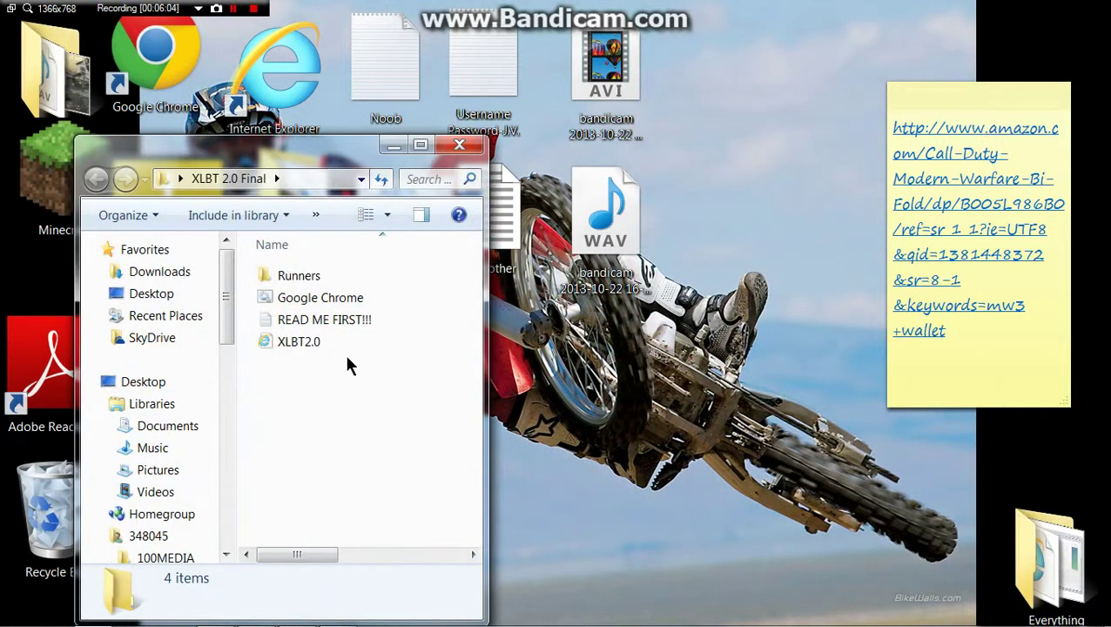
drag(321, 297, 619, 282)
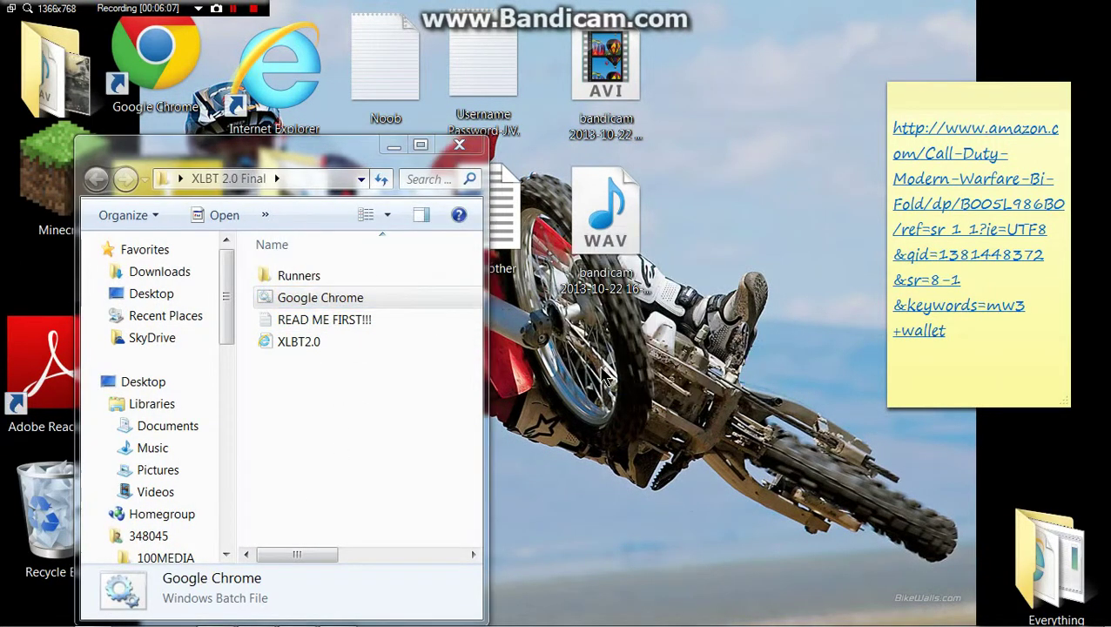
click(395, 144)
drag(626, 270, 367, 522)
Step: Reposition the bandicam WAV and AVI files lower on the desktop
drag(607, 200, 513, 313)
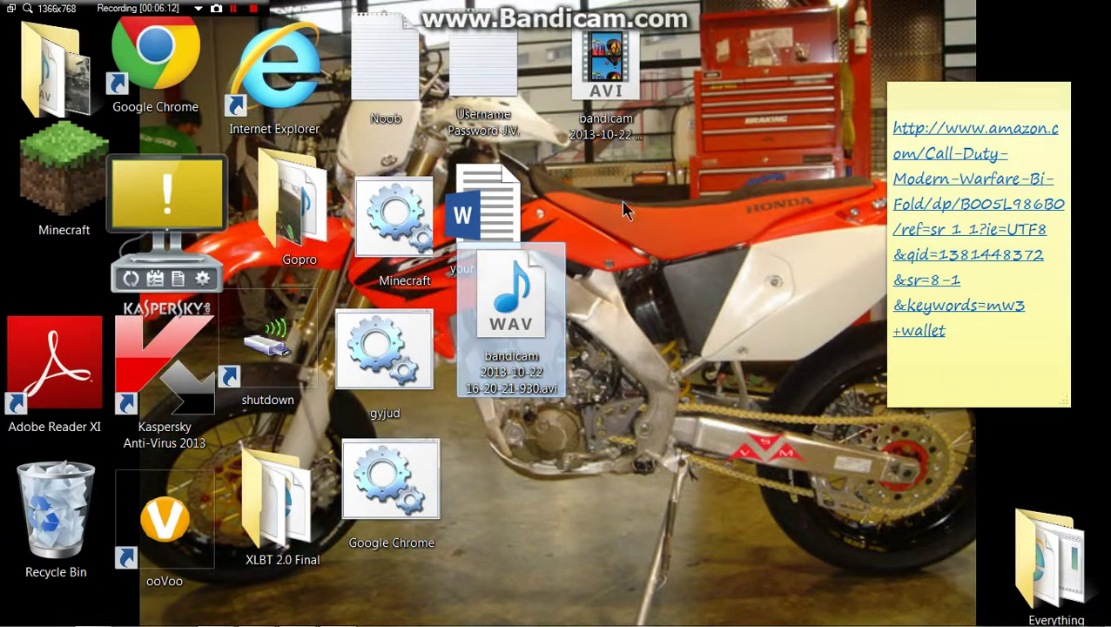
drag(607, 74, 505, 478)
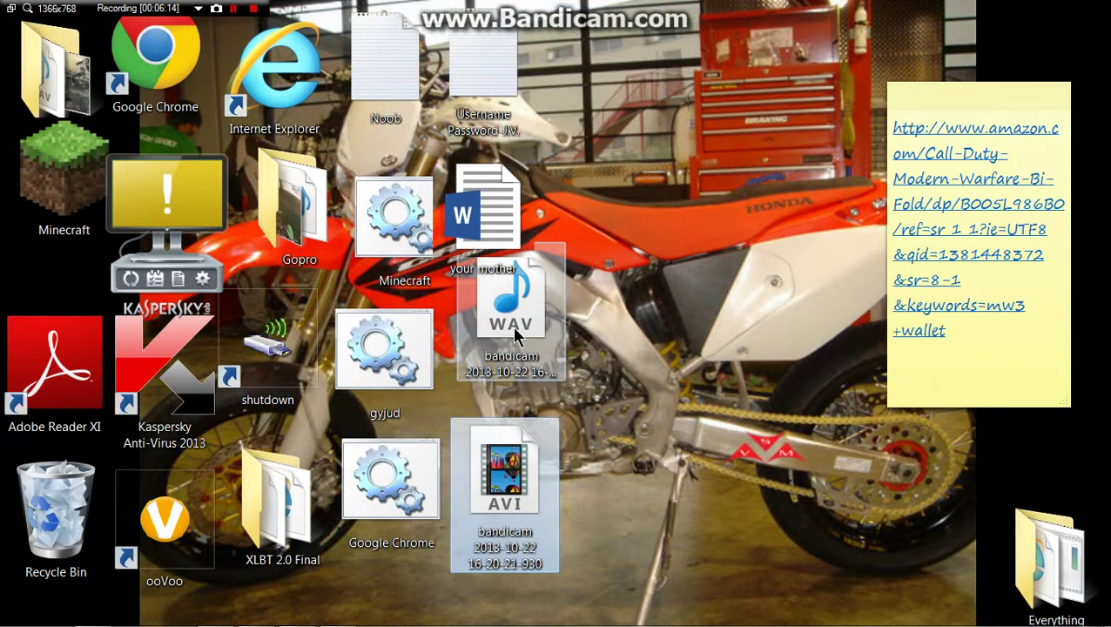
drag(514, 335, 497, 352)
Step: Reopen the XLBT 2.0 Final folder showing Runners, READ ME FIRST!!! and XLBT2.0
click(340, 301)
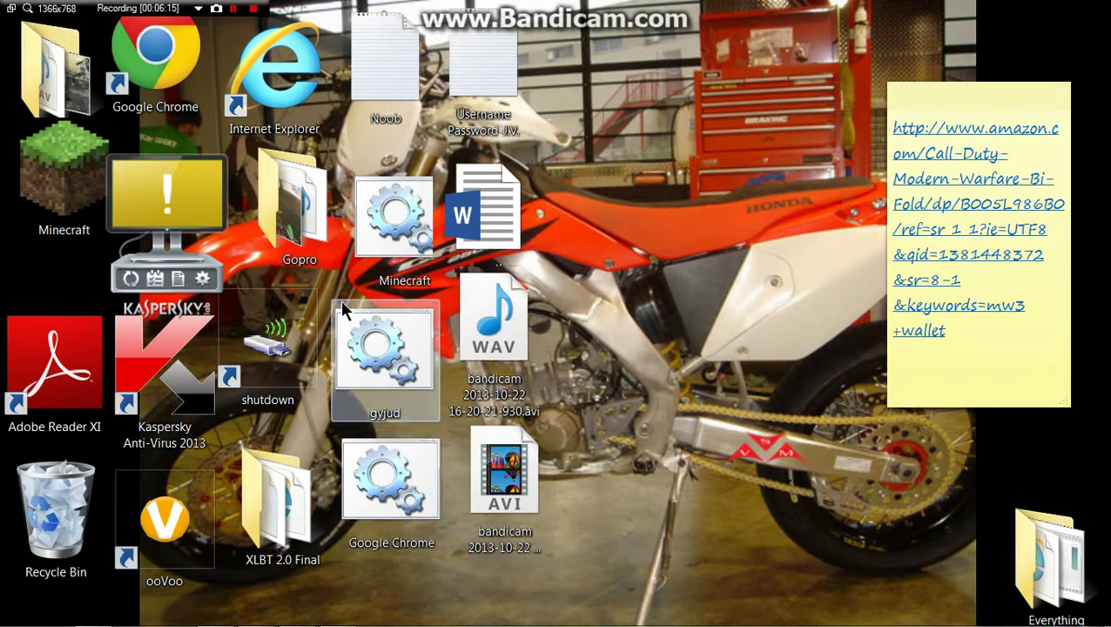
click(248, 237)
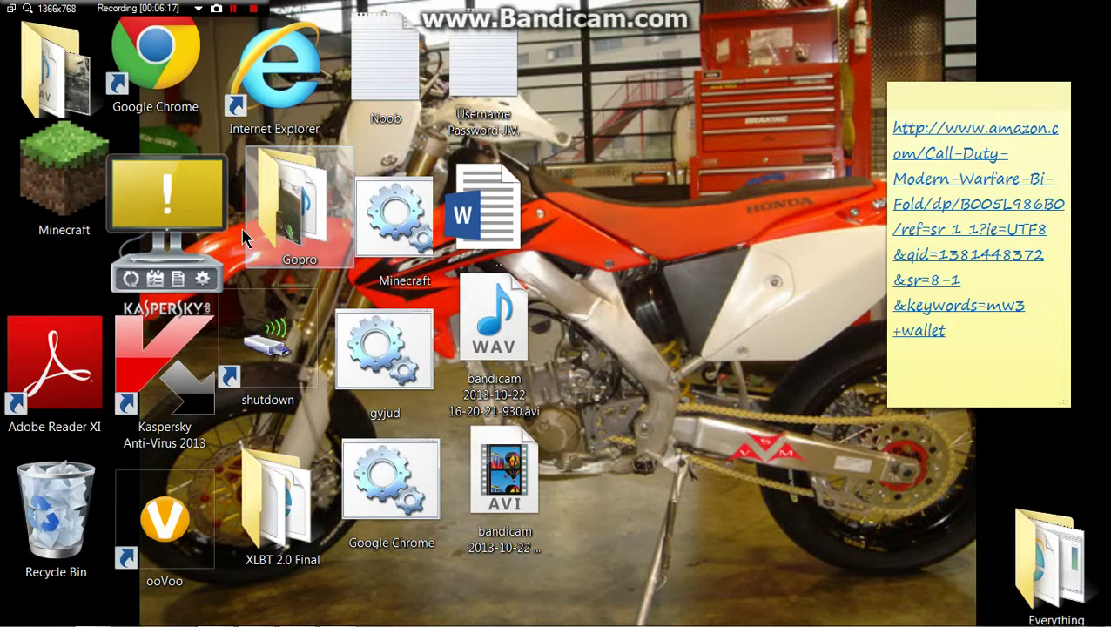
click(285, 512)
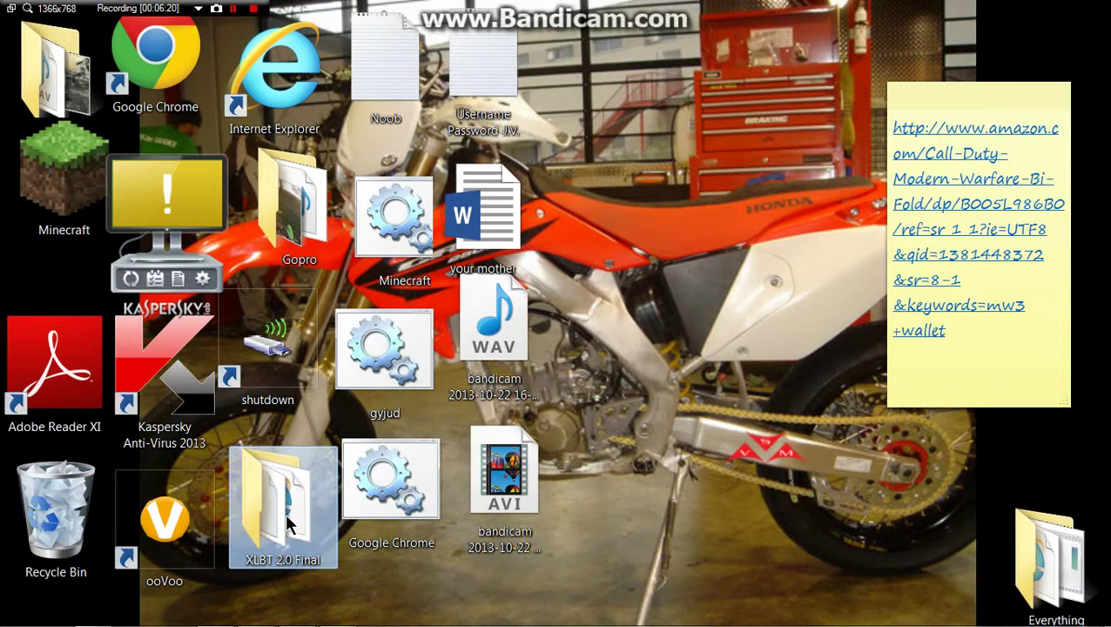
double_click(284, 511)
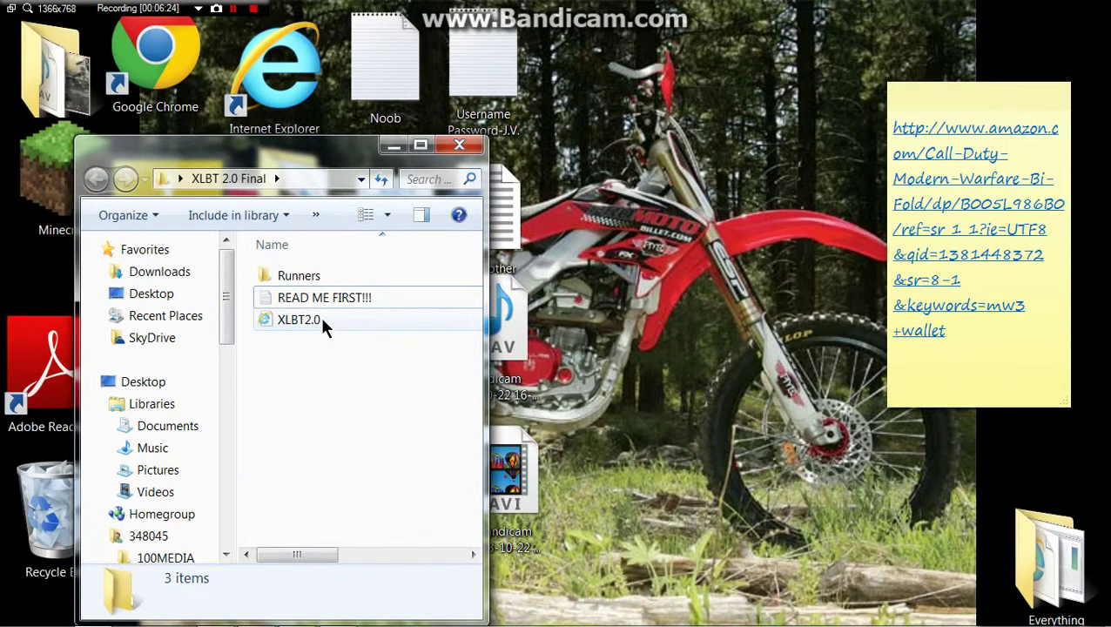
Step: Open XLBT2.0.html maximized in Internet Explorer with scripts allowed, then enter the login credentials
click(322, 320)
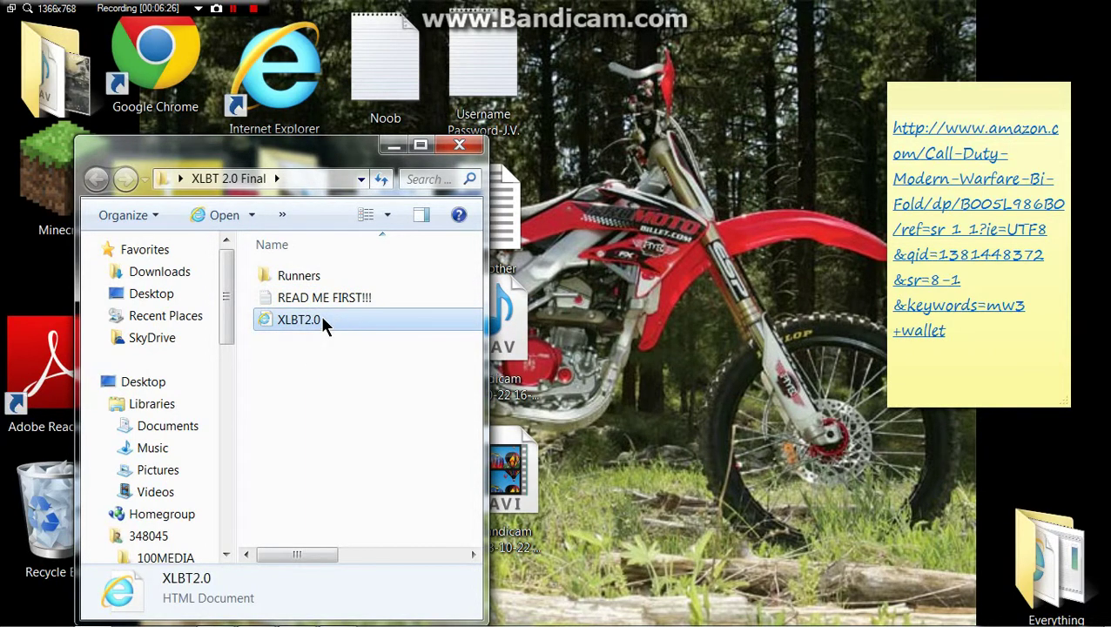
double_click(322, 321)
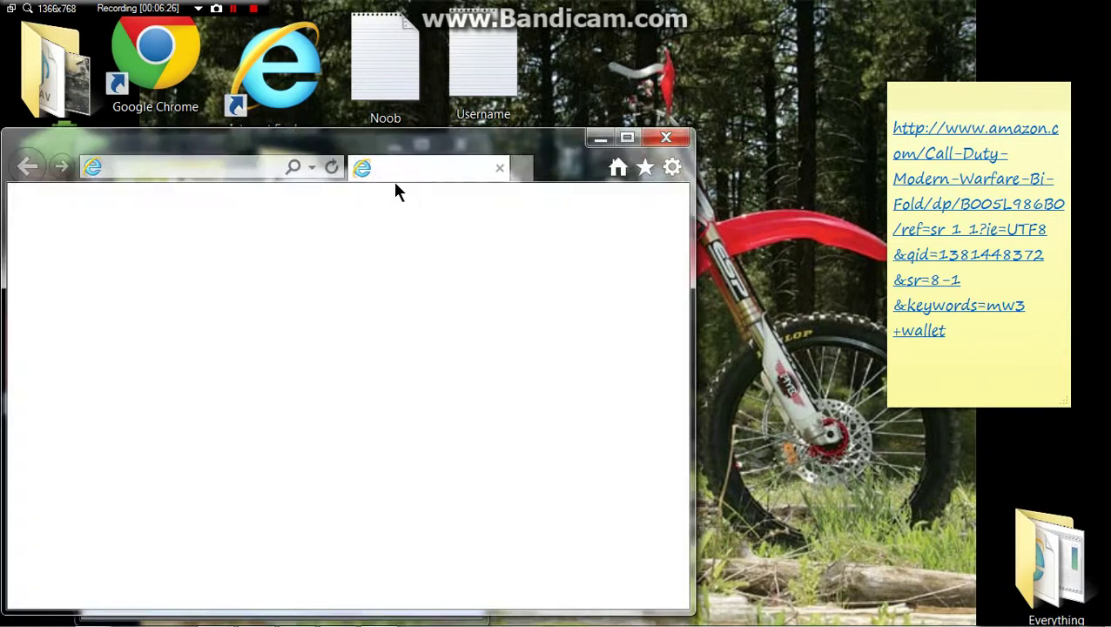
click(628, 142)
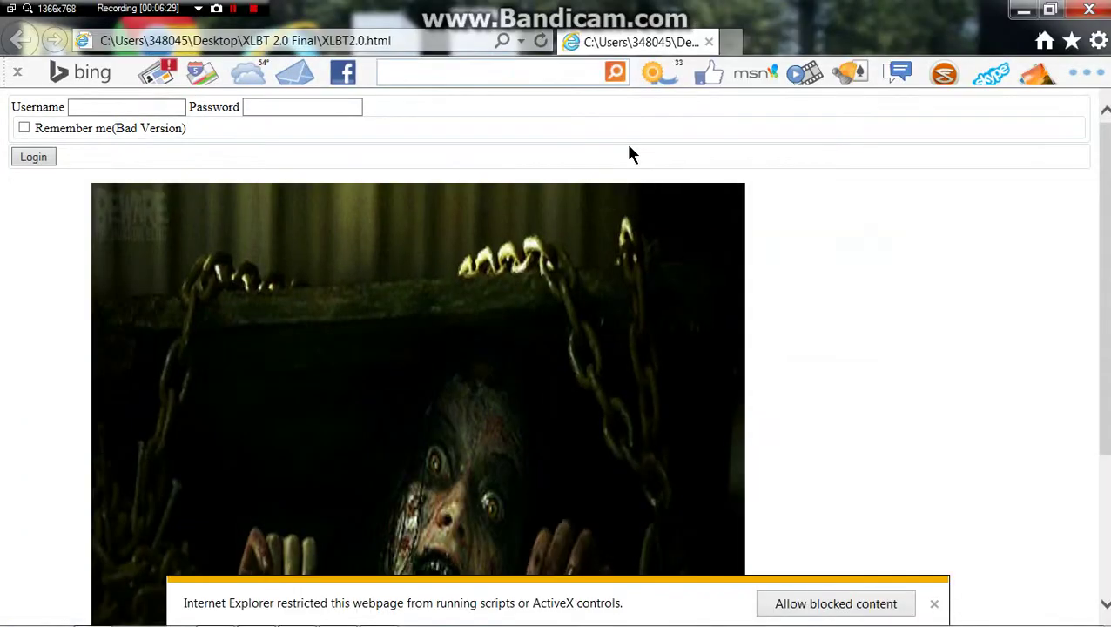
click(831, 607)
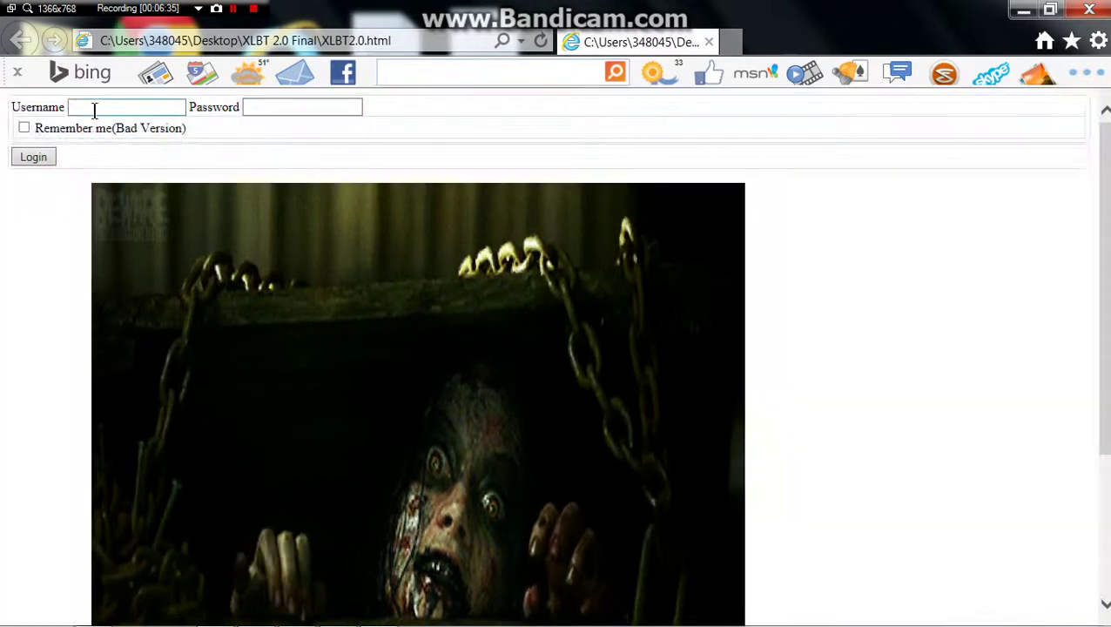
click(94, 110)
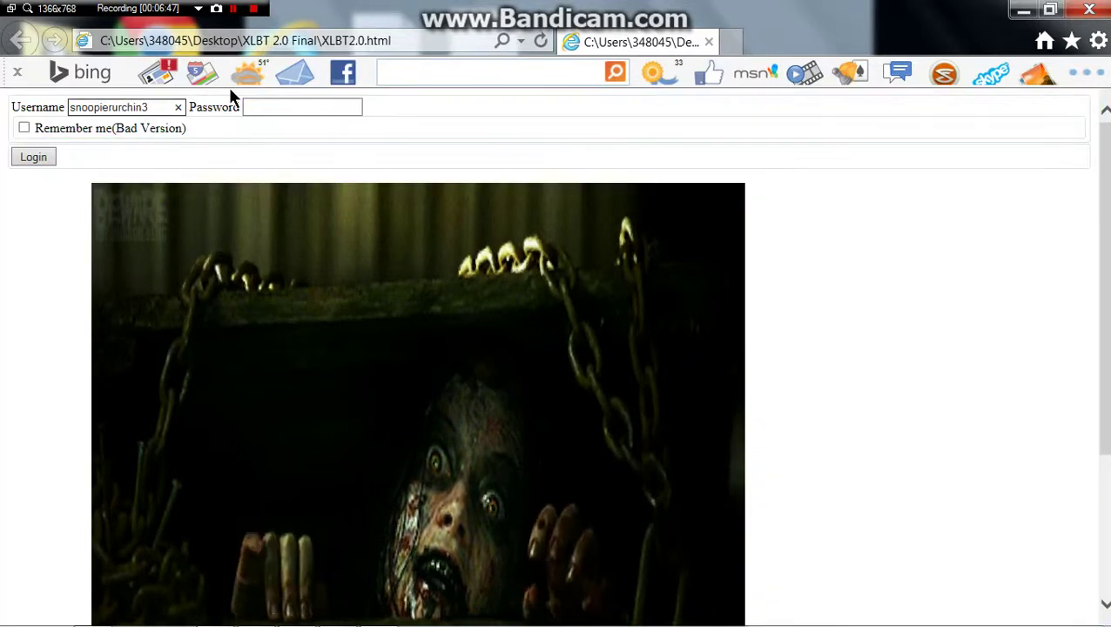
text(•••)
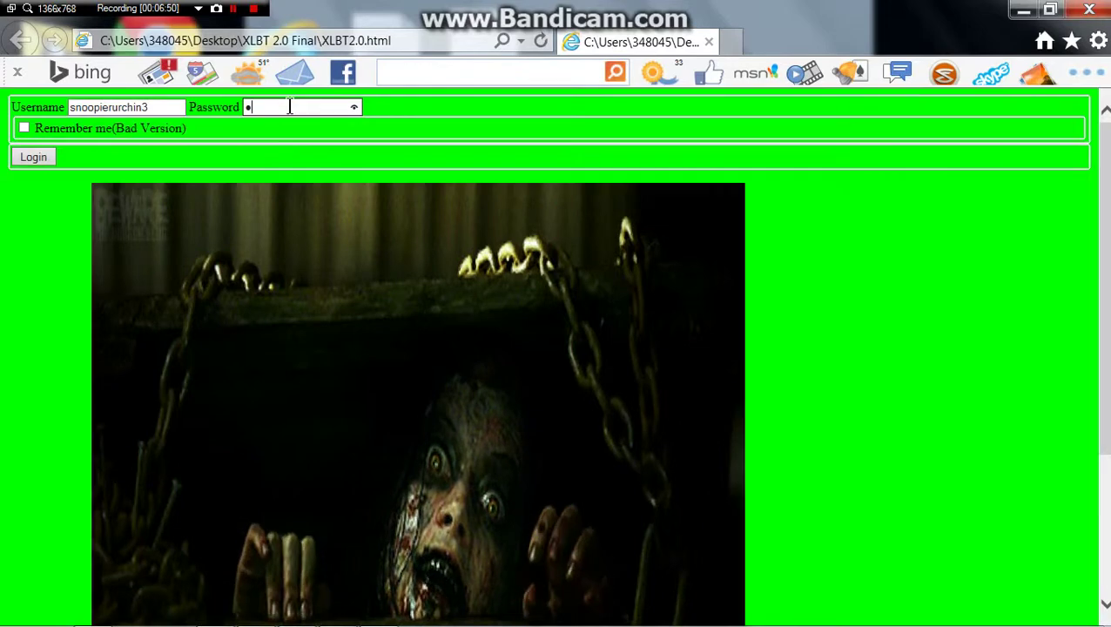
text(•••)
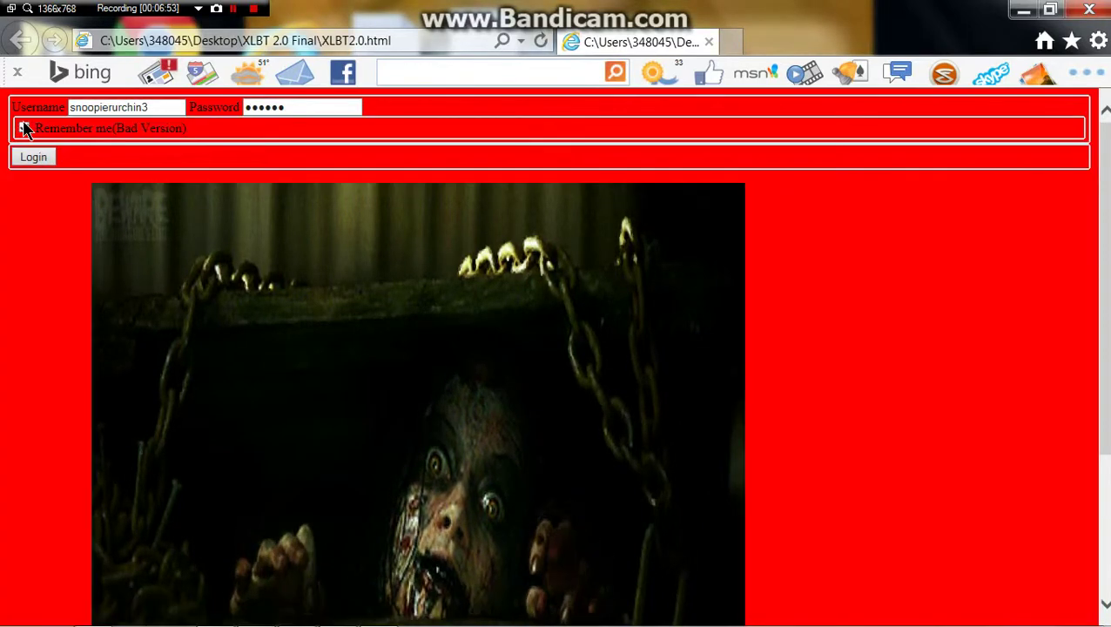
Step: Tick Remember me, close the hung browser with Alt+F4, and reopen XLBT2.0.html
click(25, 128)
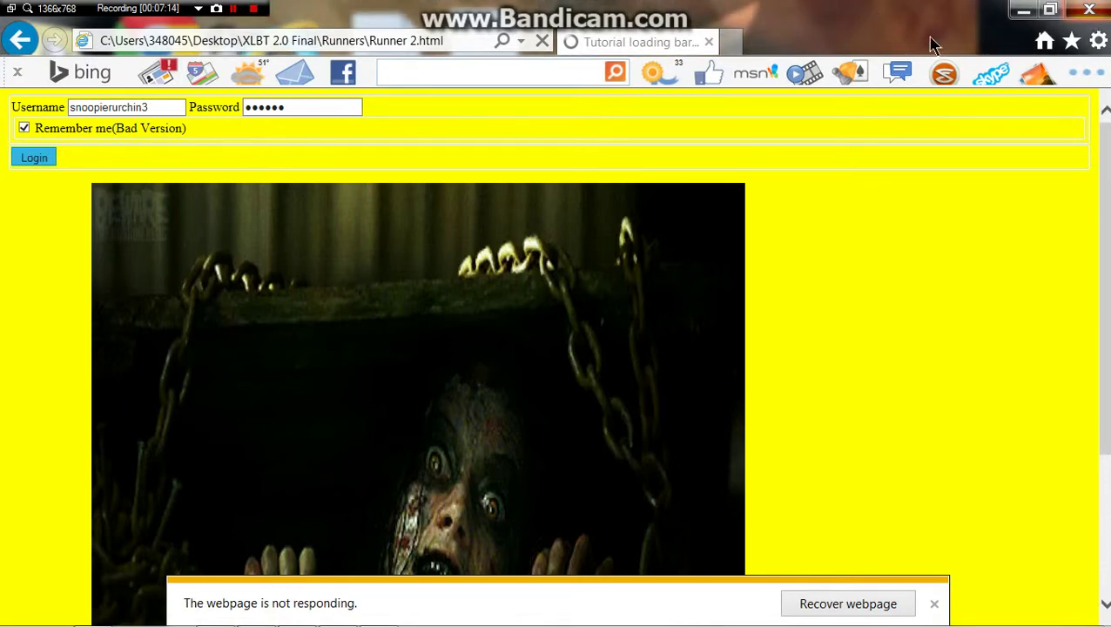
key(alt+F4)
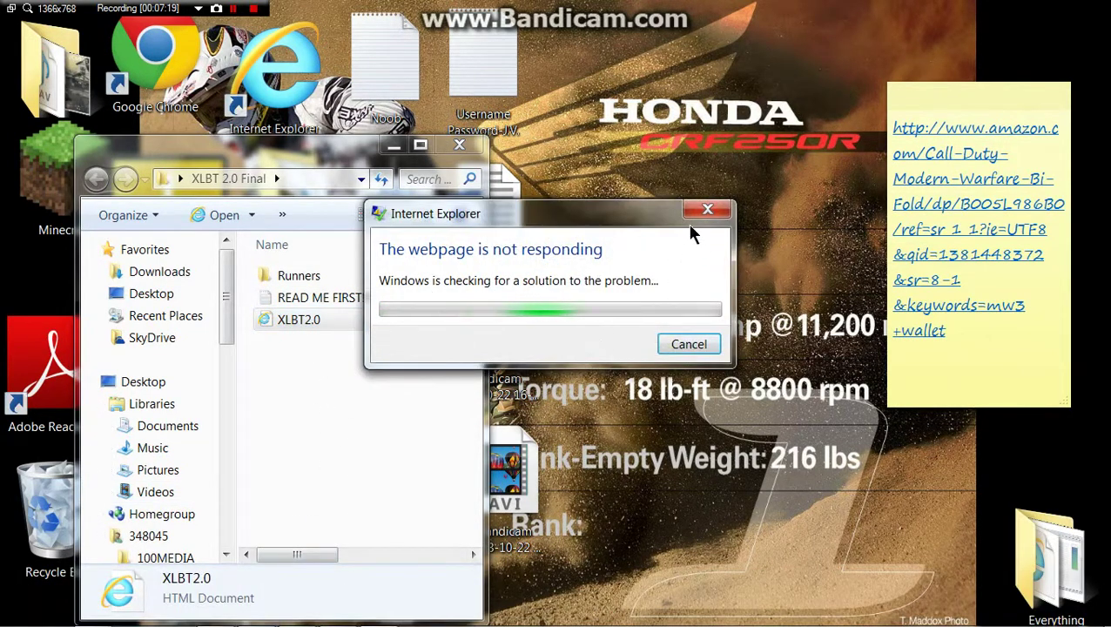
double_click(342, 322)
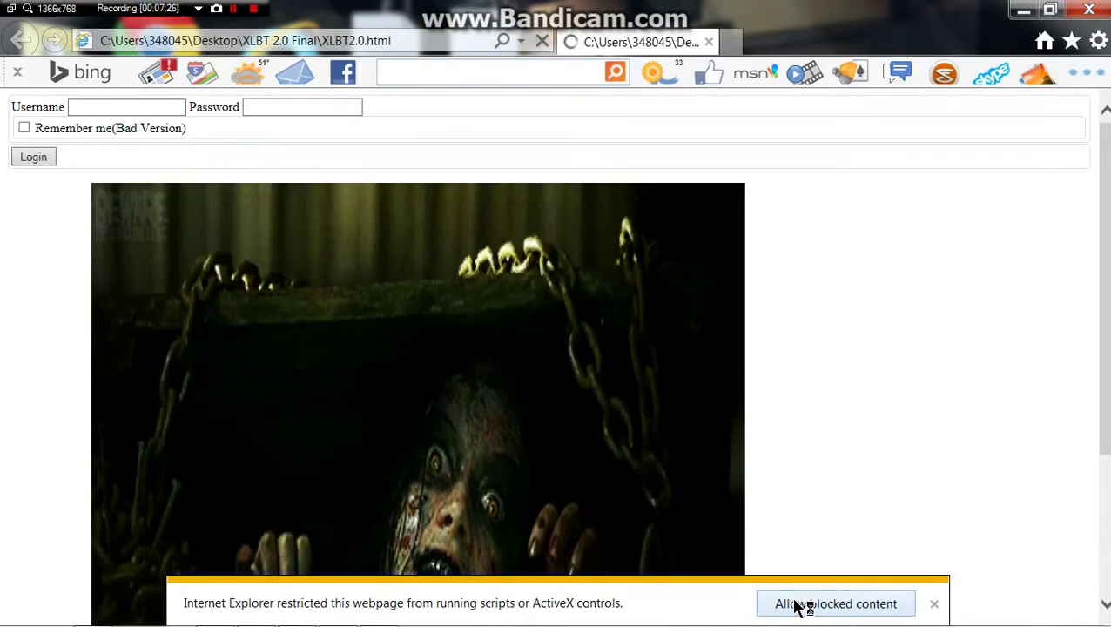
Step: Allow the page's scripts, enter the username and password, tick Remember me, and log in
click(799, 604)
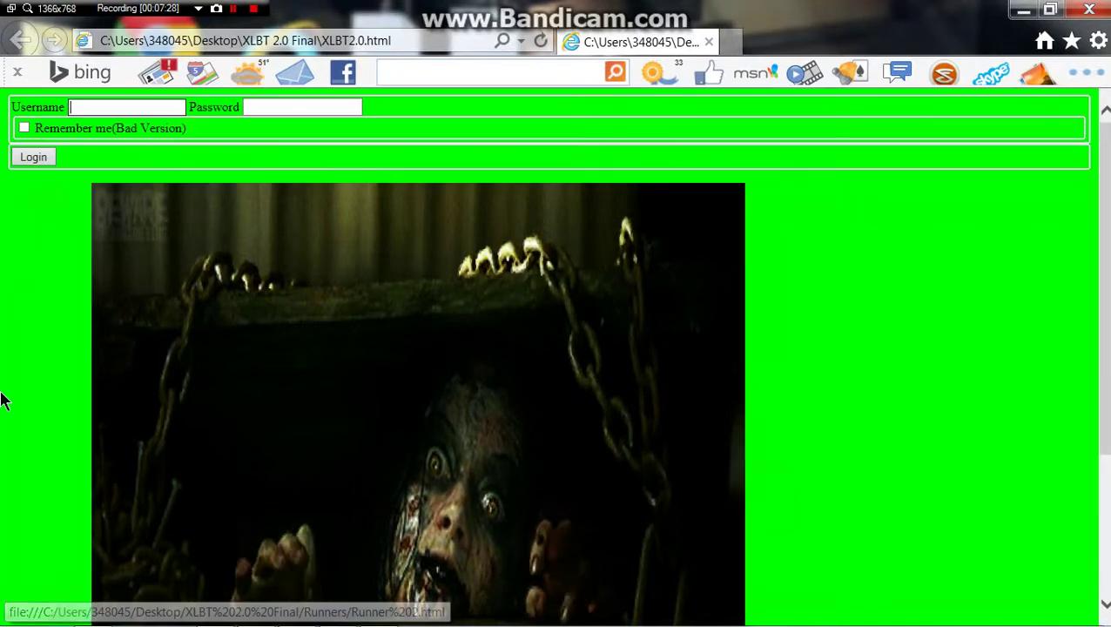
text(Snoo)
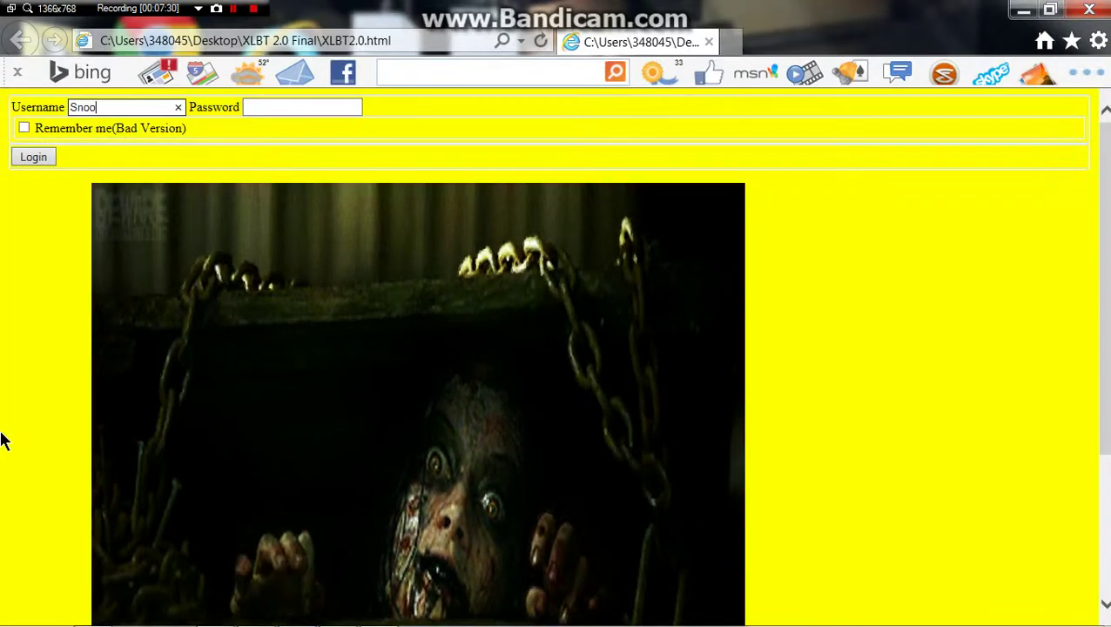
text(pierurc)
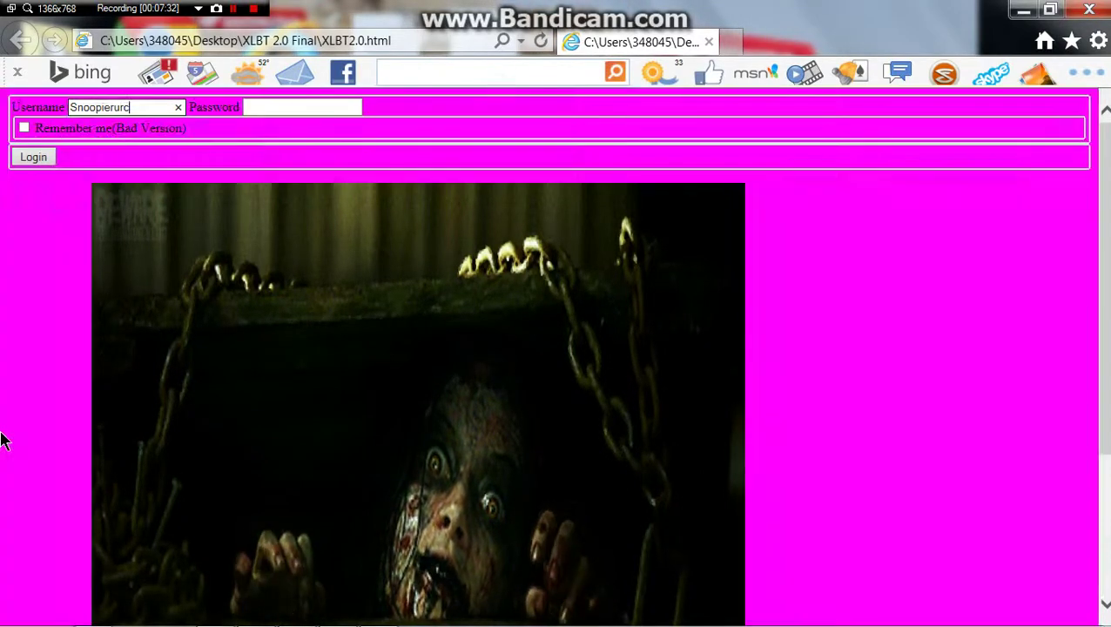
text(hin3)
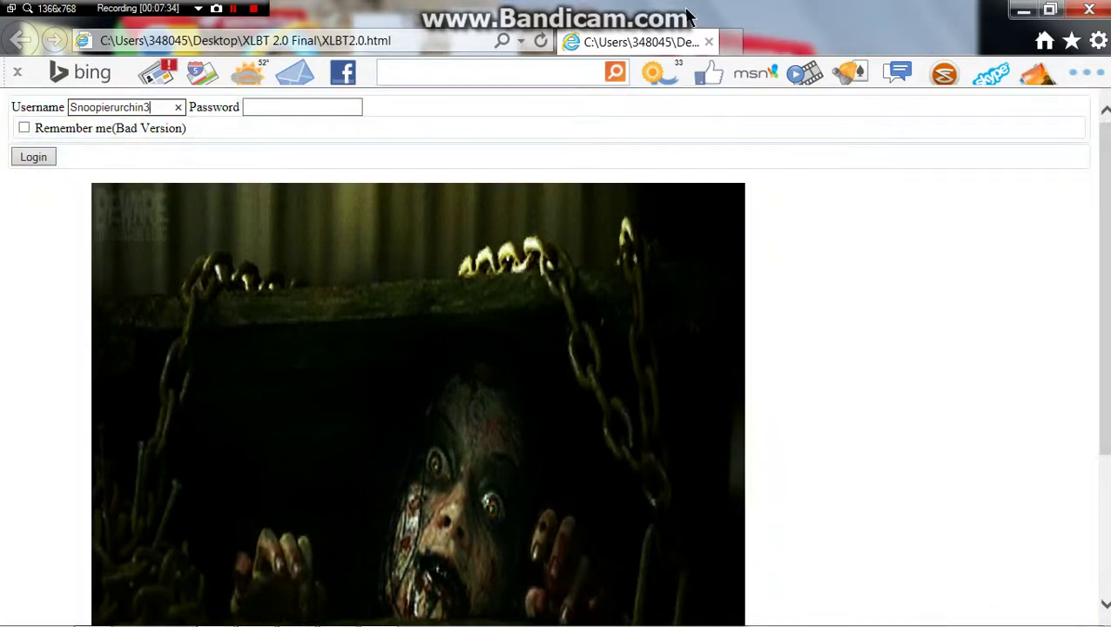
click(264, 105)
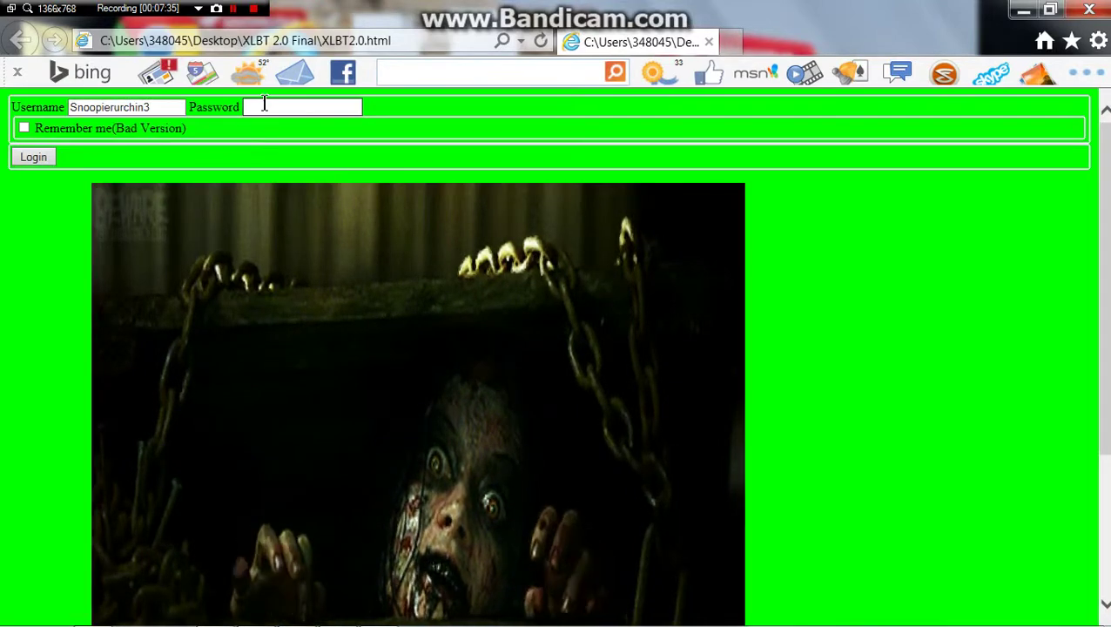
text(******)
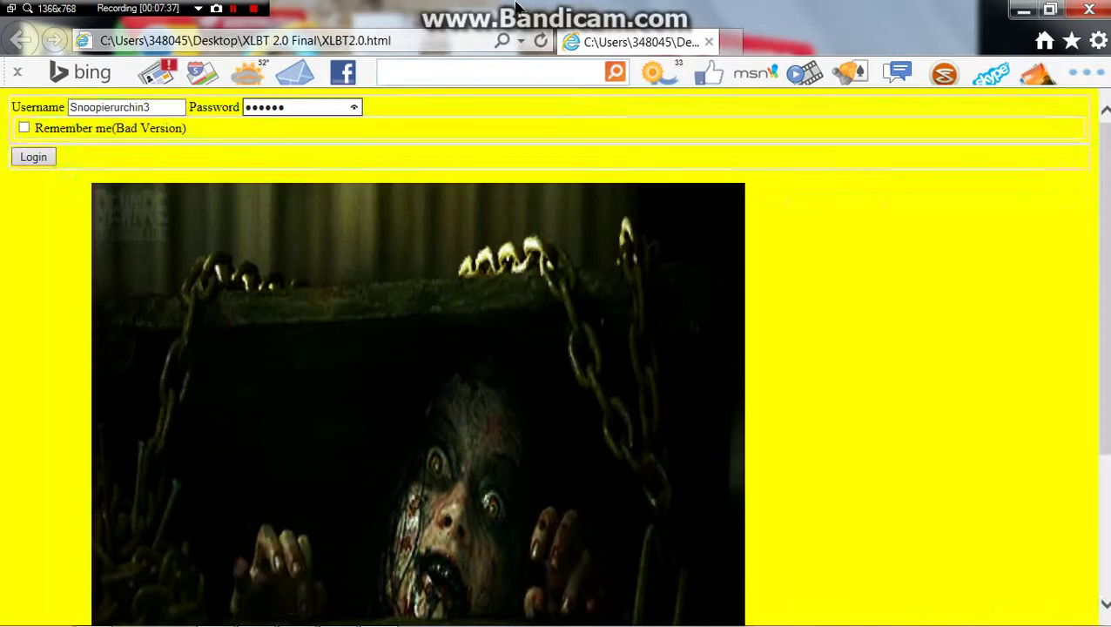
click(25, 128)
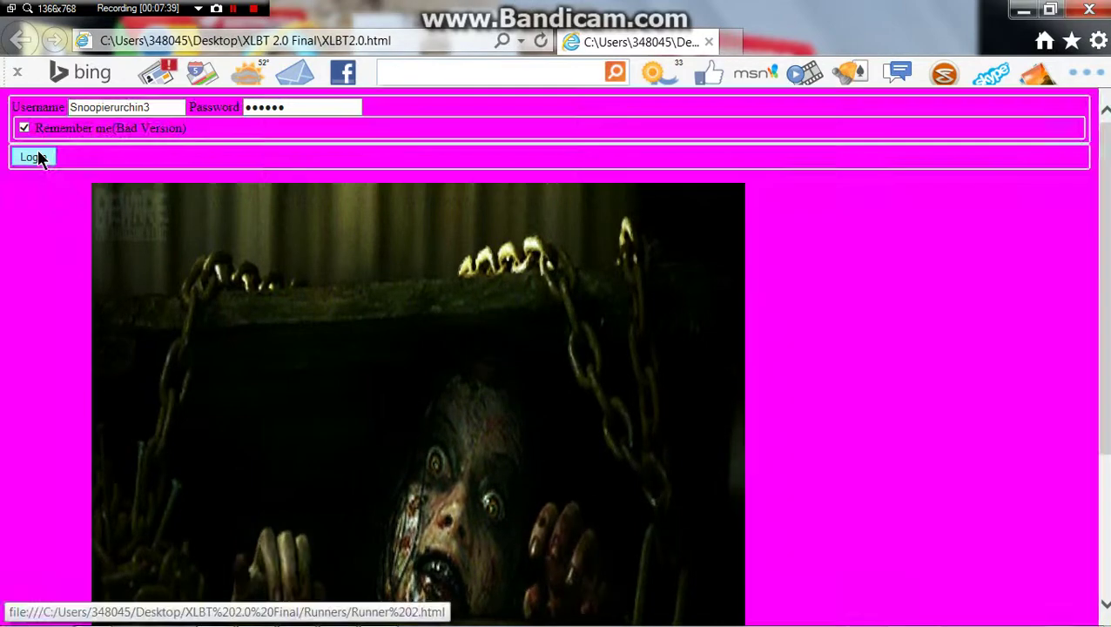
click(33, 157)
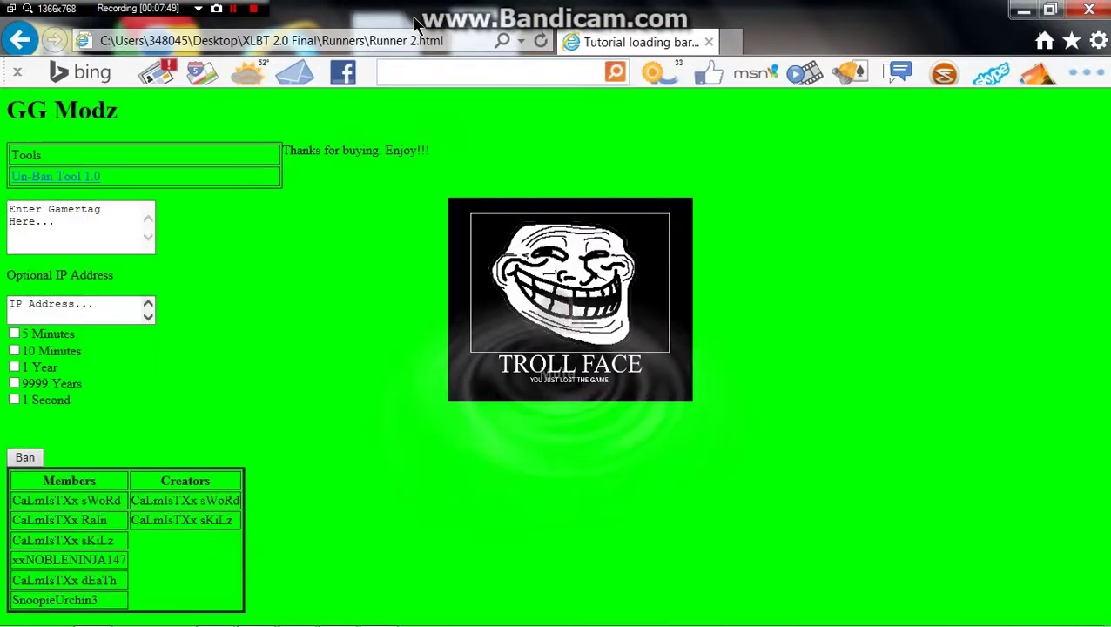
key(XF86AudioLowerVolume)
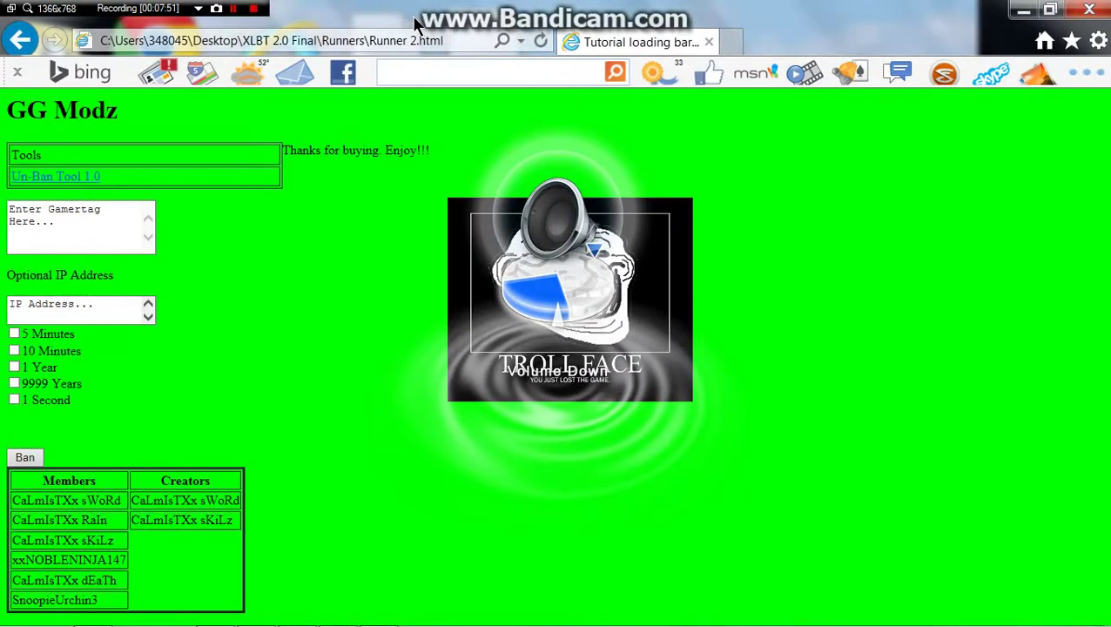
key(XF86AudioLowerVolume)
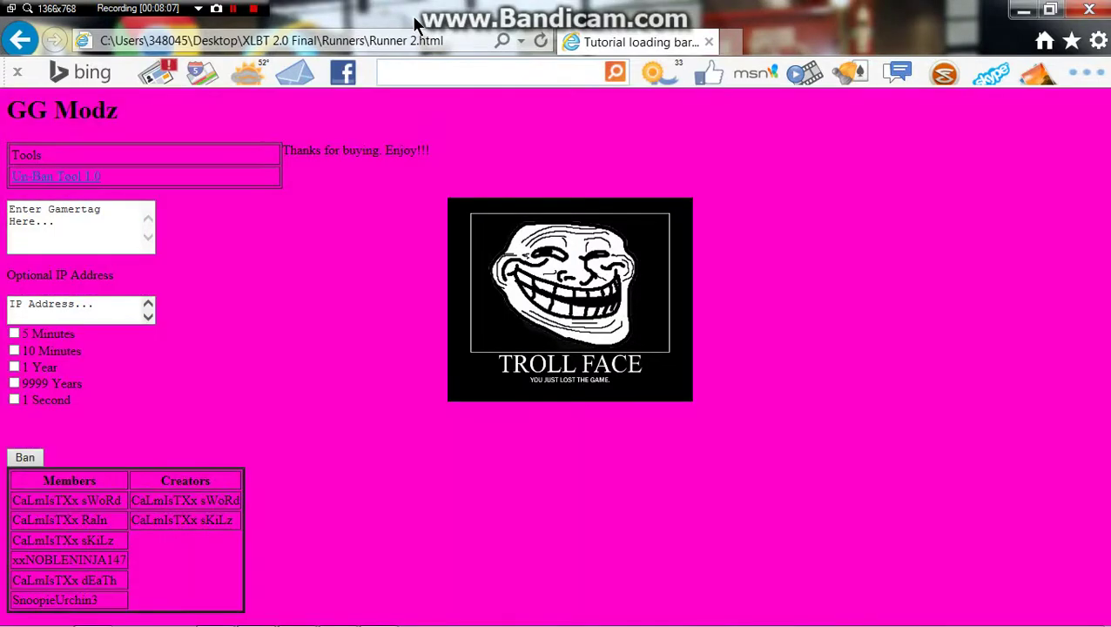
drag(412, 15, 414, 54)
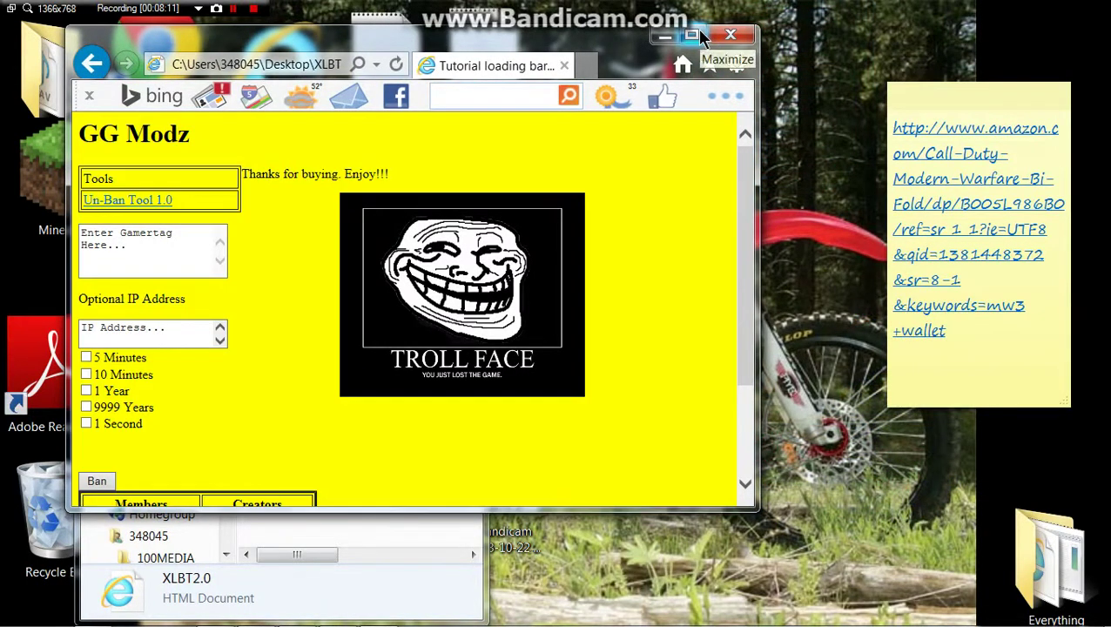
key(XF86AudioRaiseVolume)
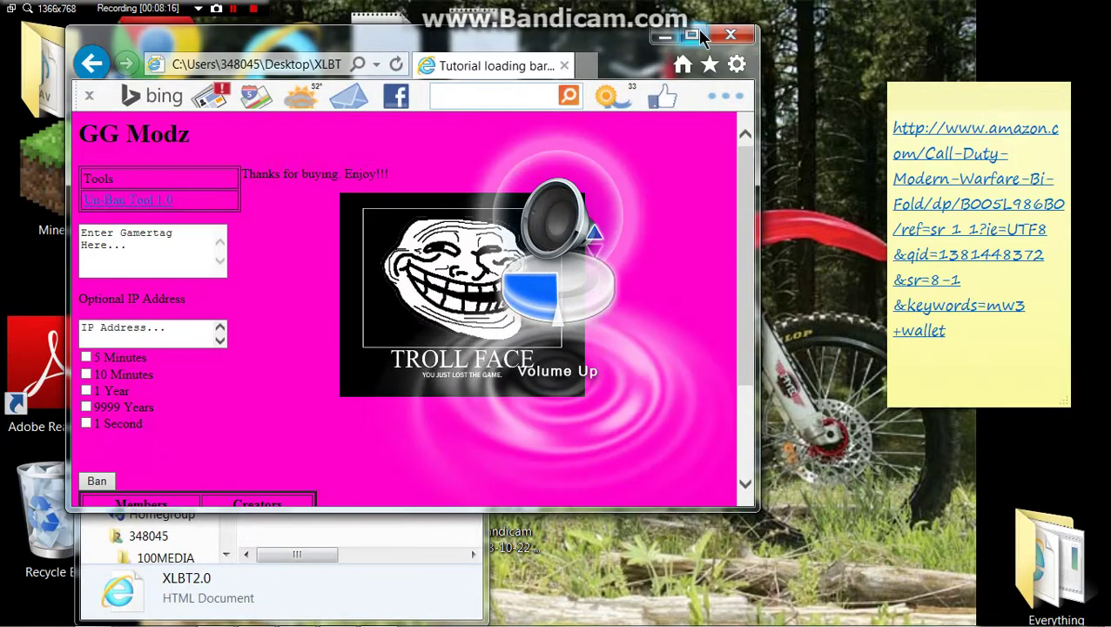
click(692, 36)
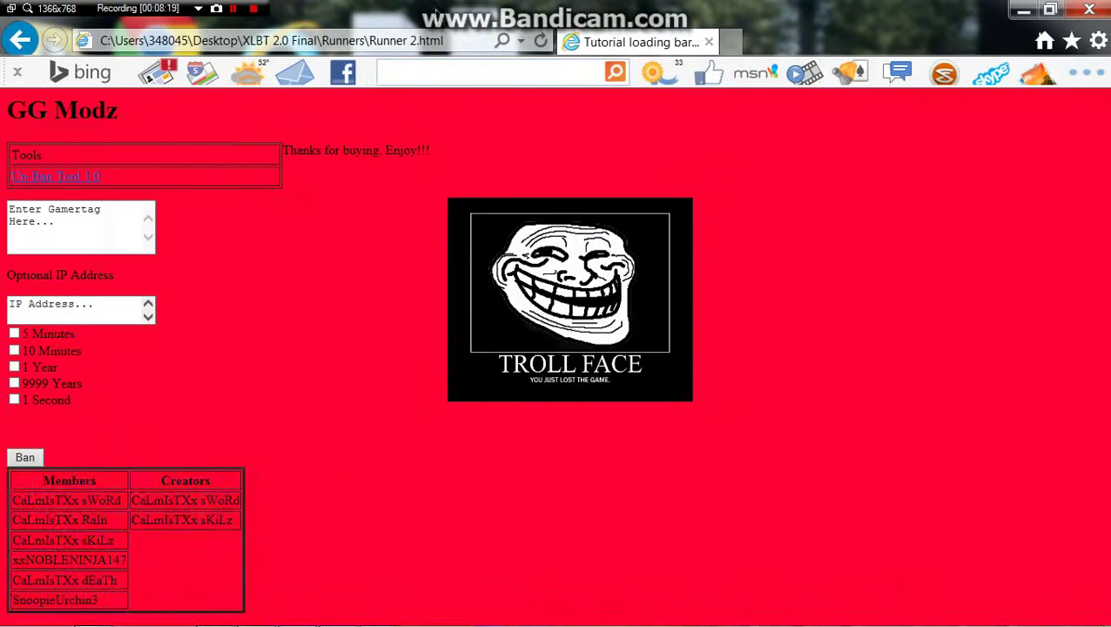
key(super+Down)
drag(383, 372, 392, 1)
double_click(858, 43)
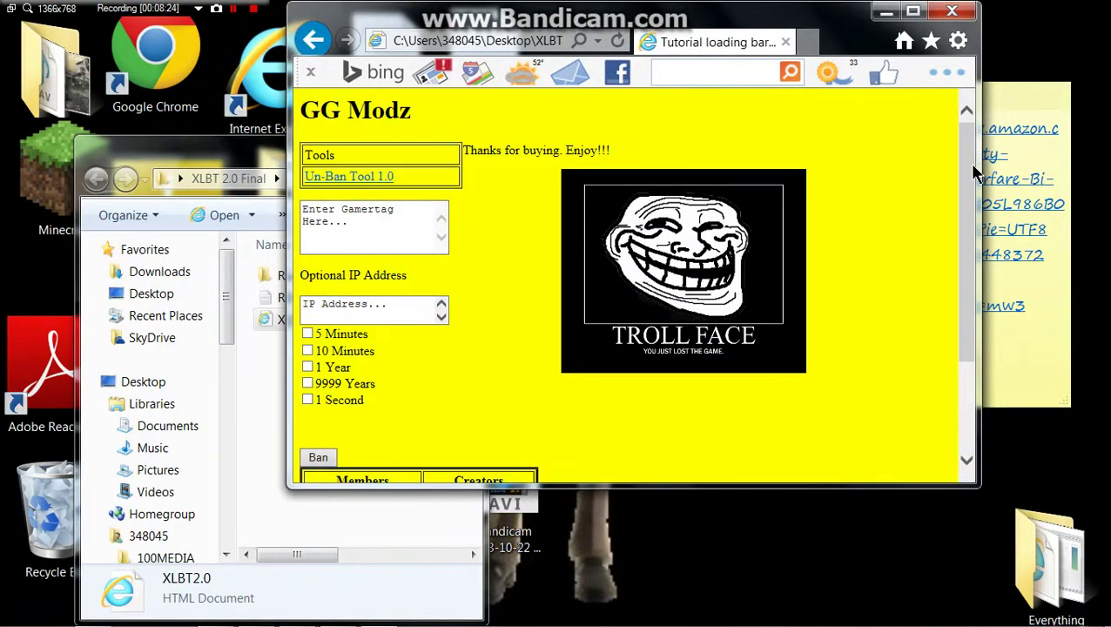
click(912, 11)
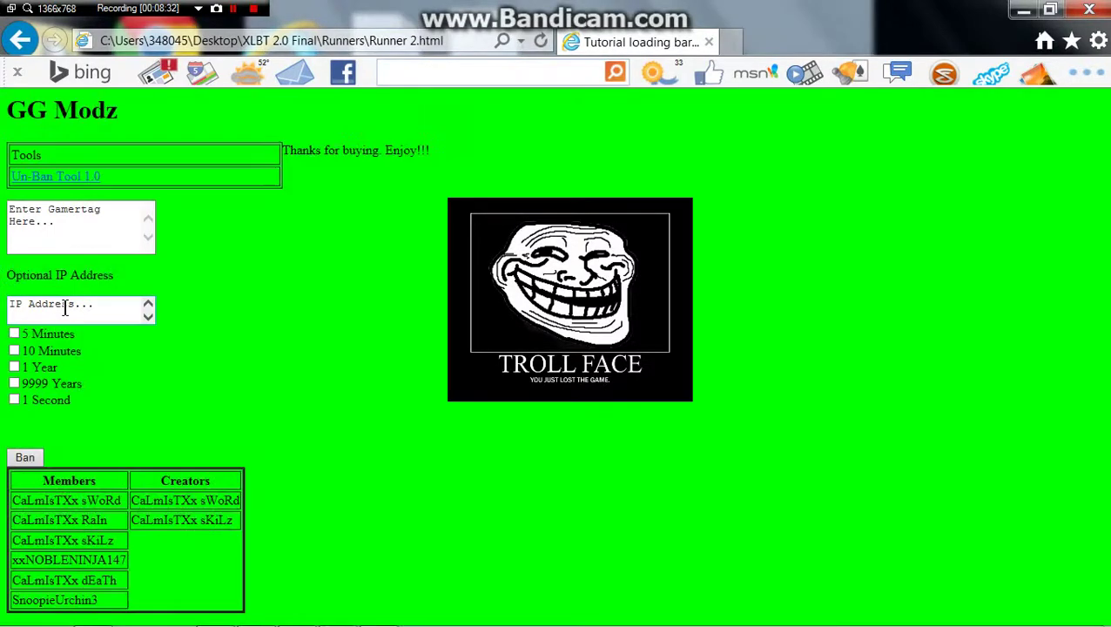
Step: Replace the Enter Gamertag placeholder with the gamertag, choose 5 Minutes, and start the ban
click(67, 241)
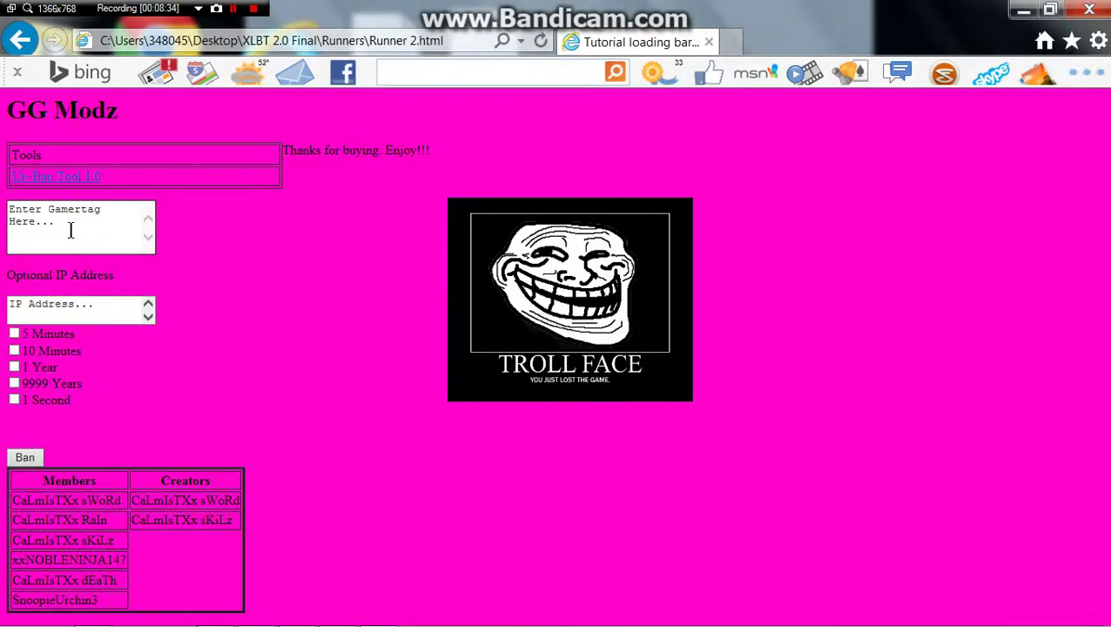
drag(69, 234, 5, 209)
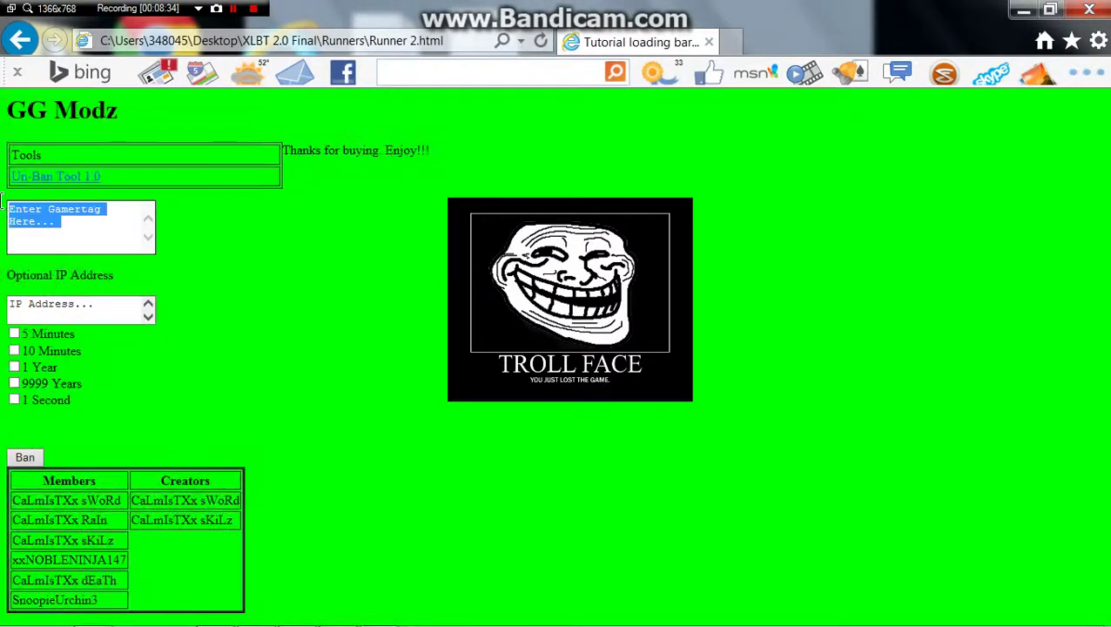
key(BackSpace)
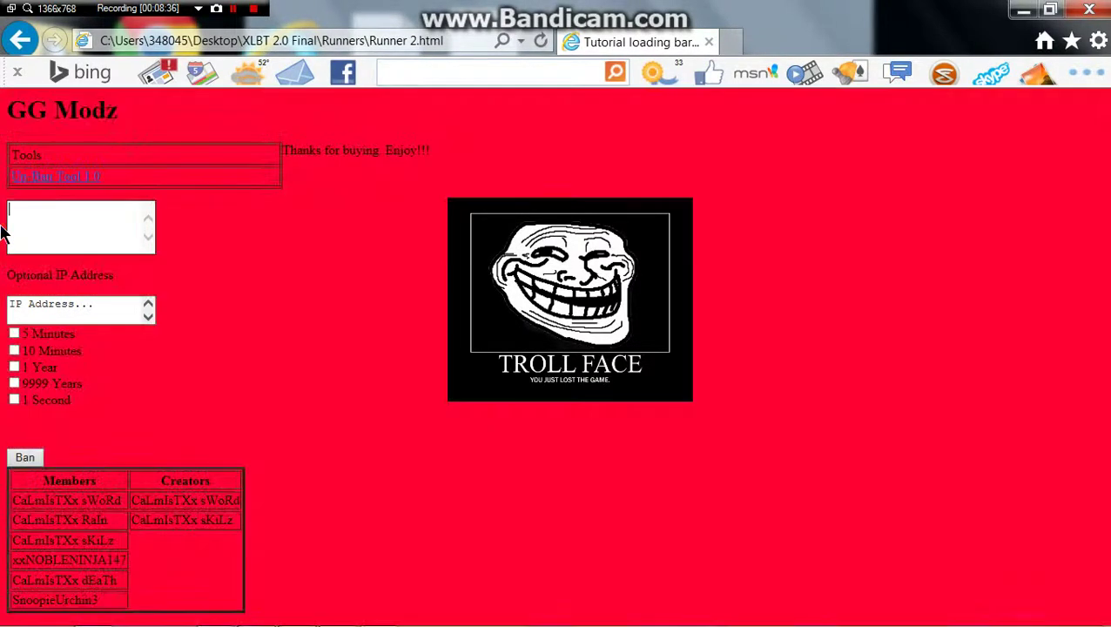
text(Snoopi)
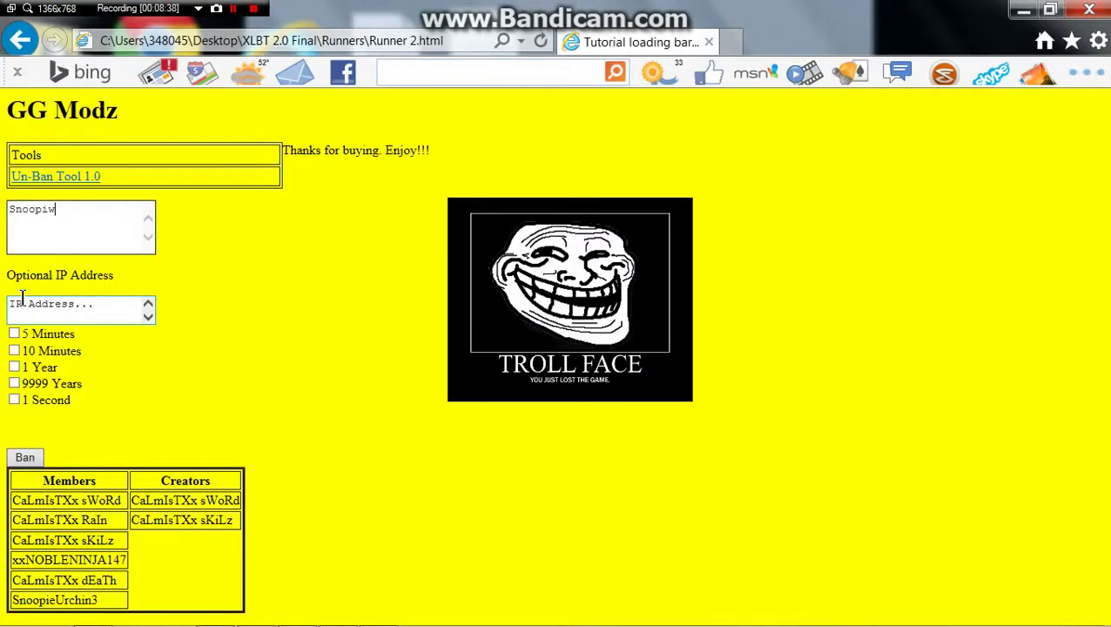
text(erurchin3)
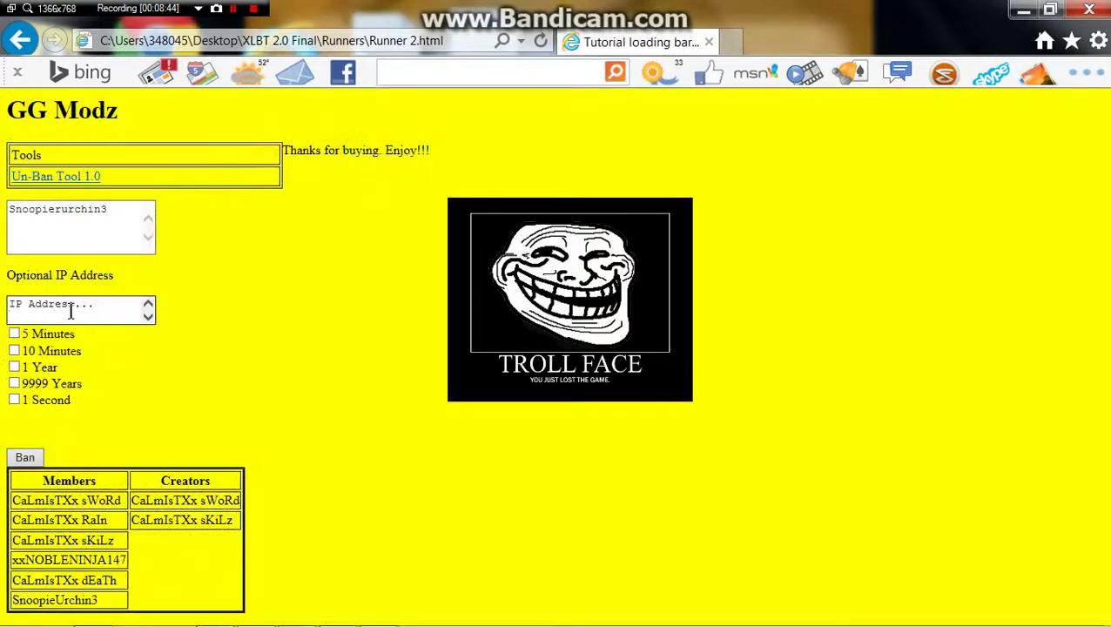
click(70, 311)
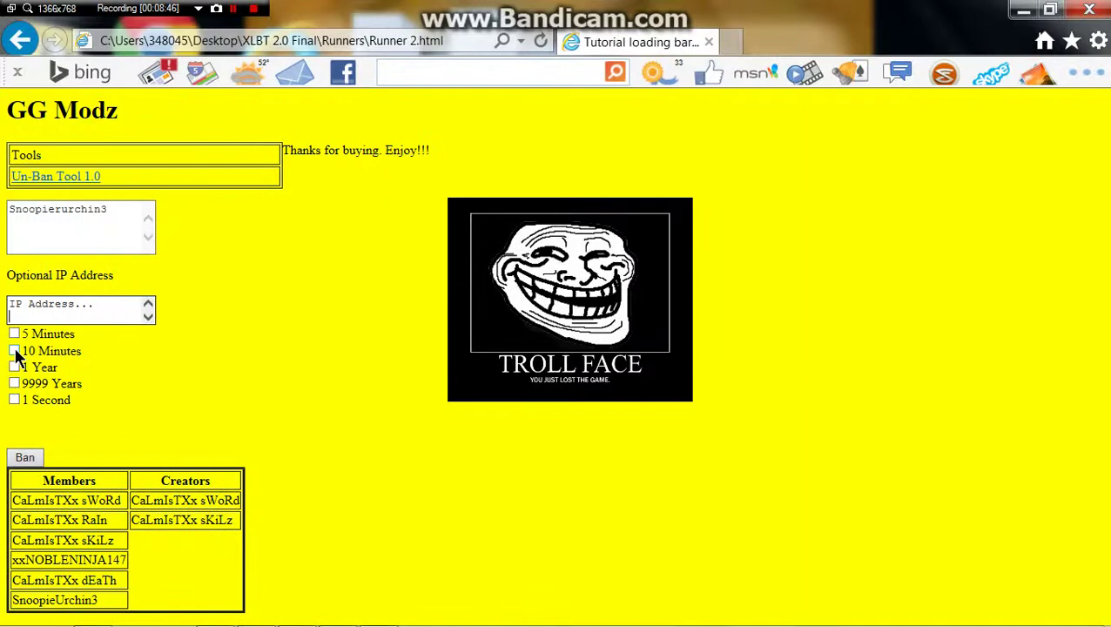
click(14, 334)
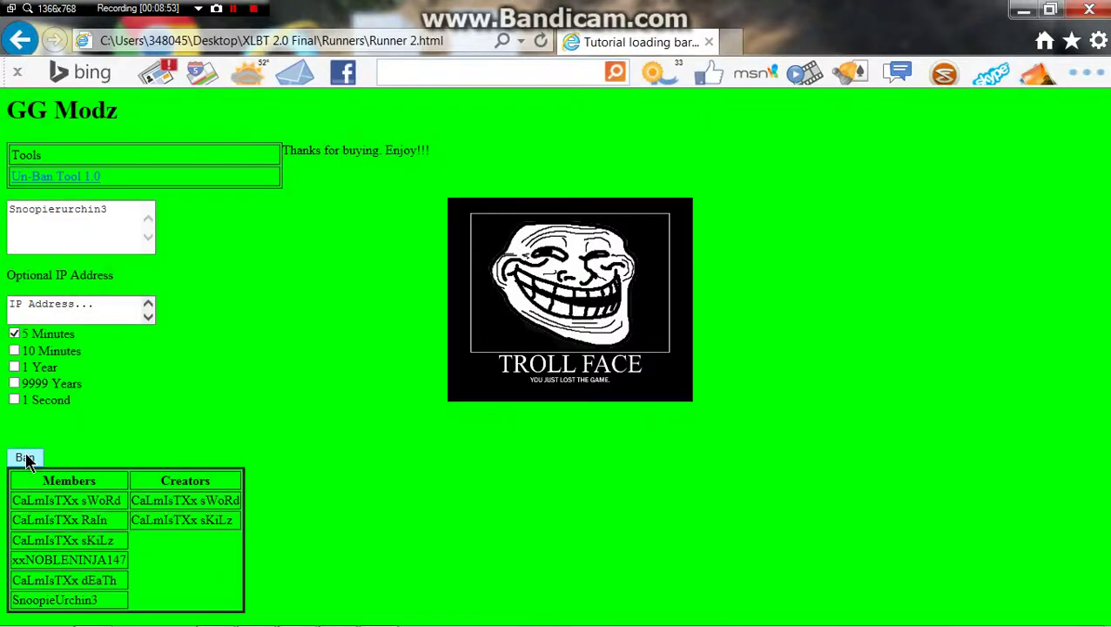
click(25, 457)
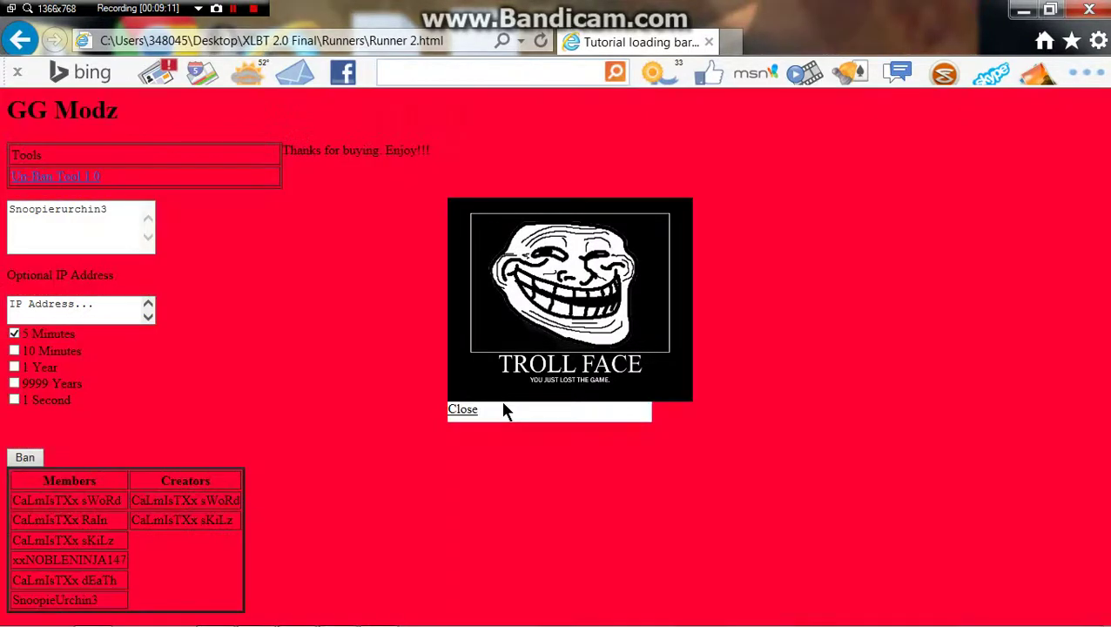
Step: Dismiss the troll-face popup, then close Internet Explorer and the XLBT 2.0 Final folder
click(470, 410)
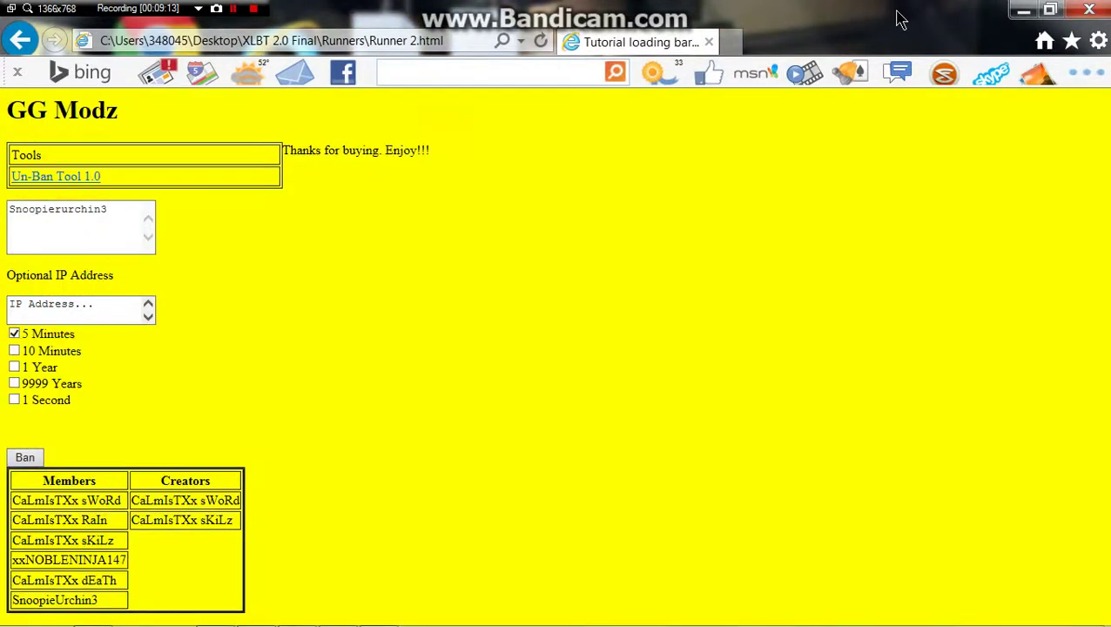
double_click(901, 19)
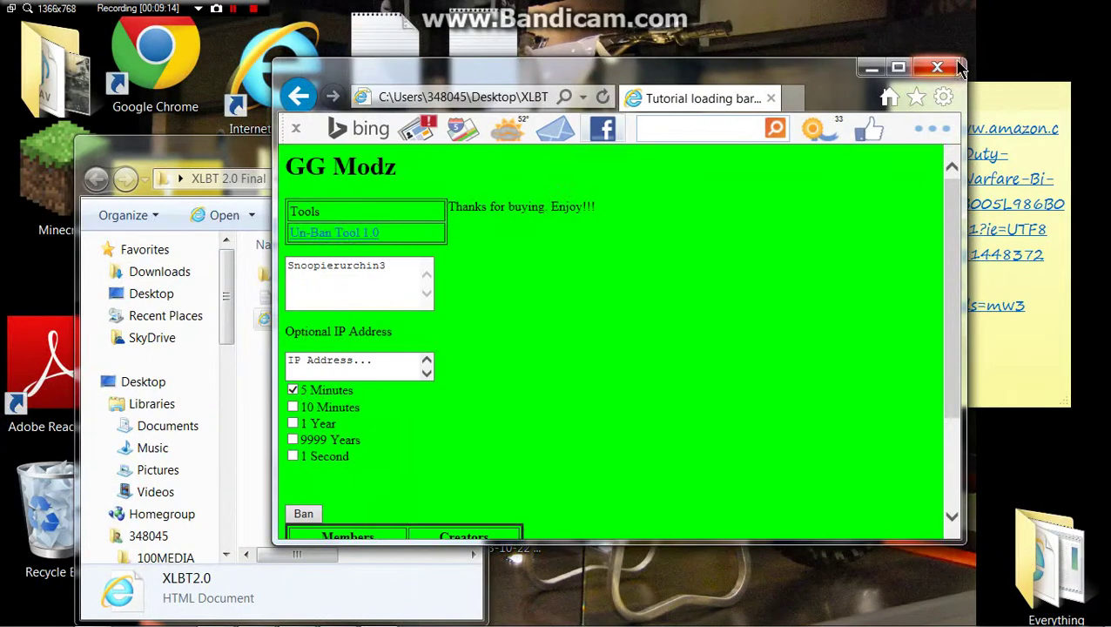
click(441, 310)
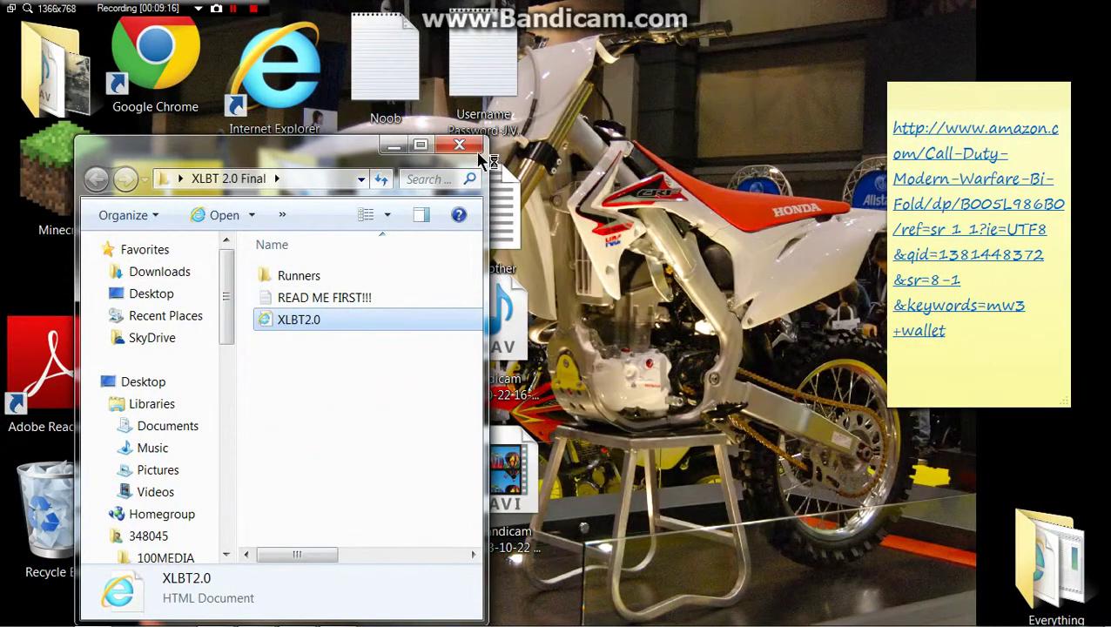
click(460, 146)
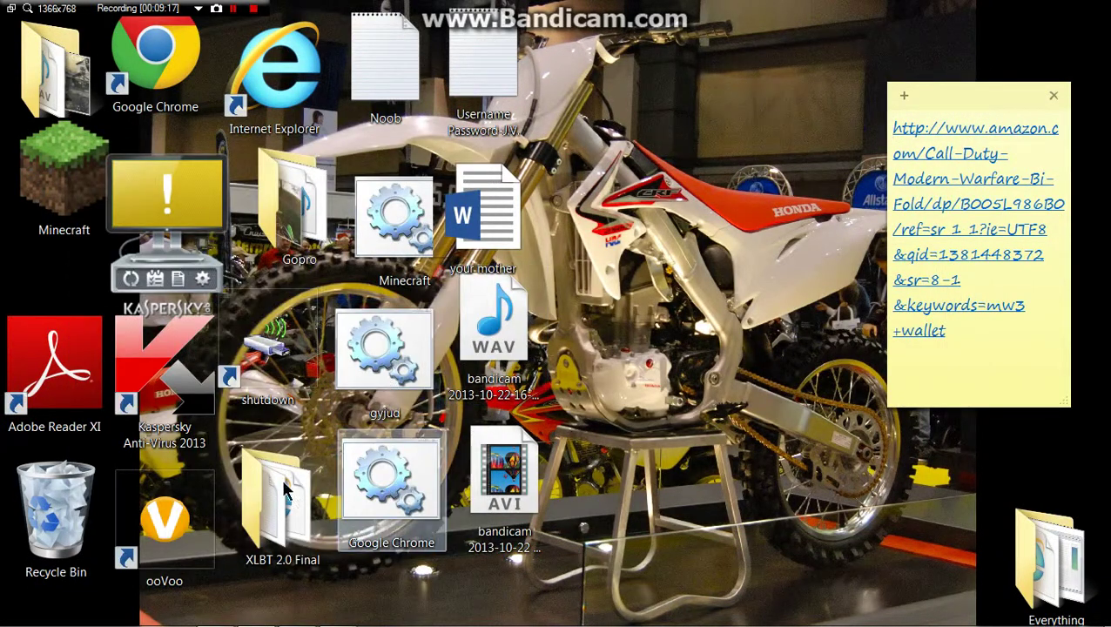